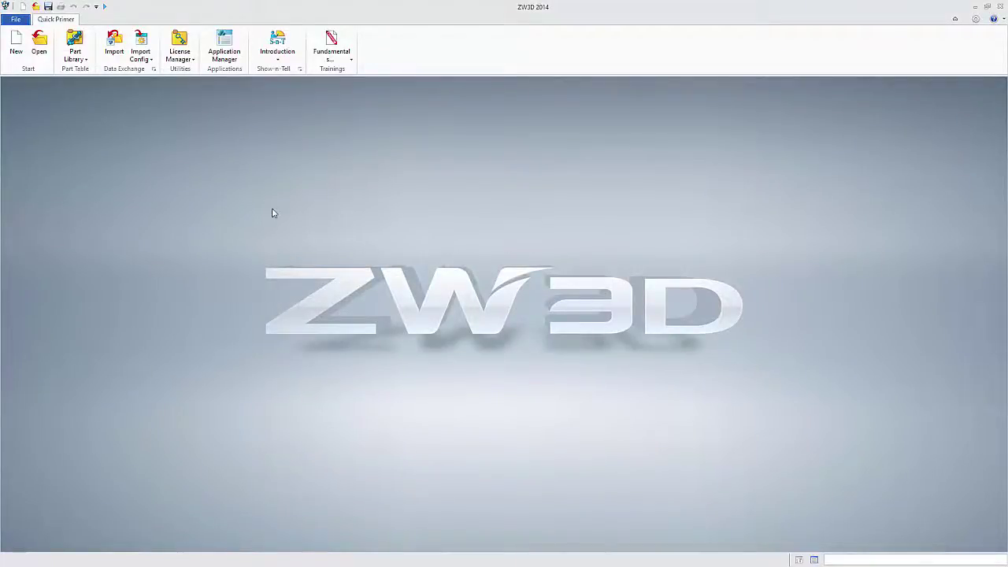
# Open V4 Part 1.model as a new part with the CATIA V4 Files filter and import options
pyautogui.click(44, 43)
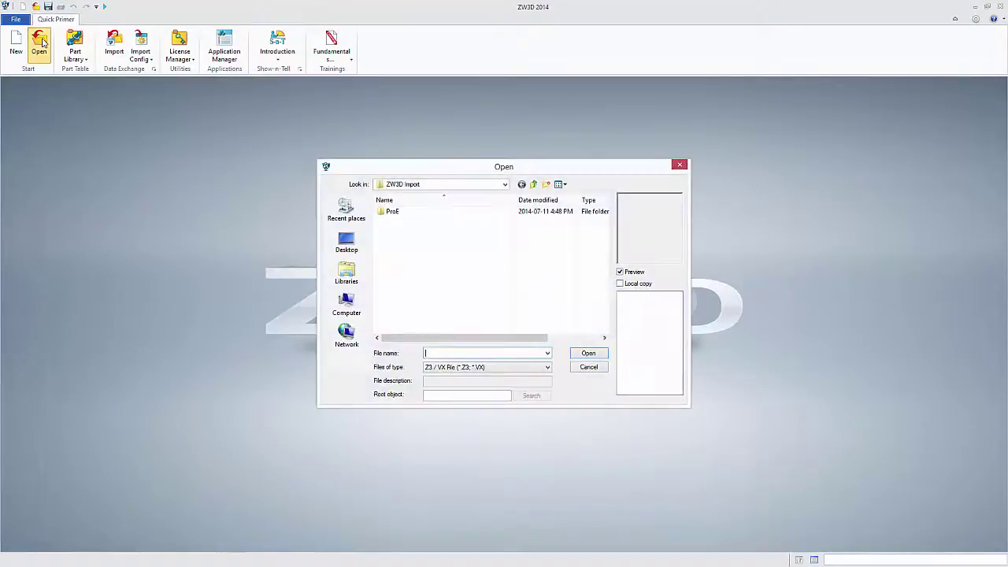
pyautogui.click(544, 367)
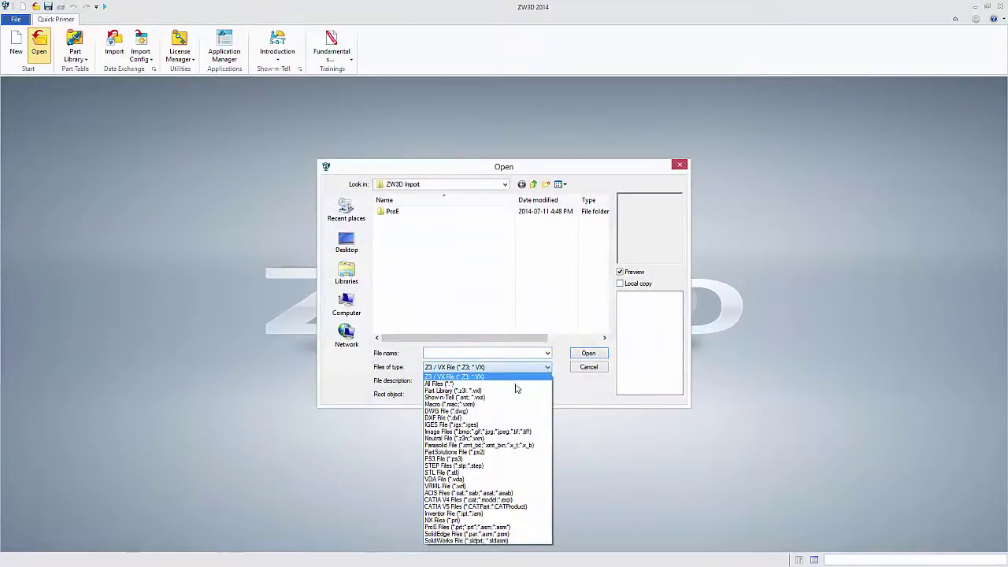
pyautogui.click(472, 499)
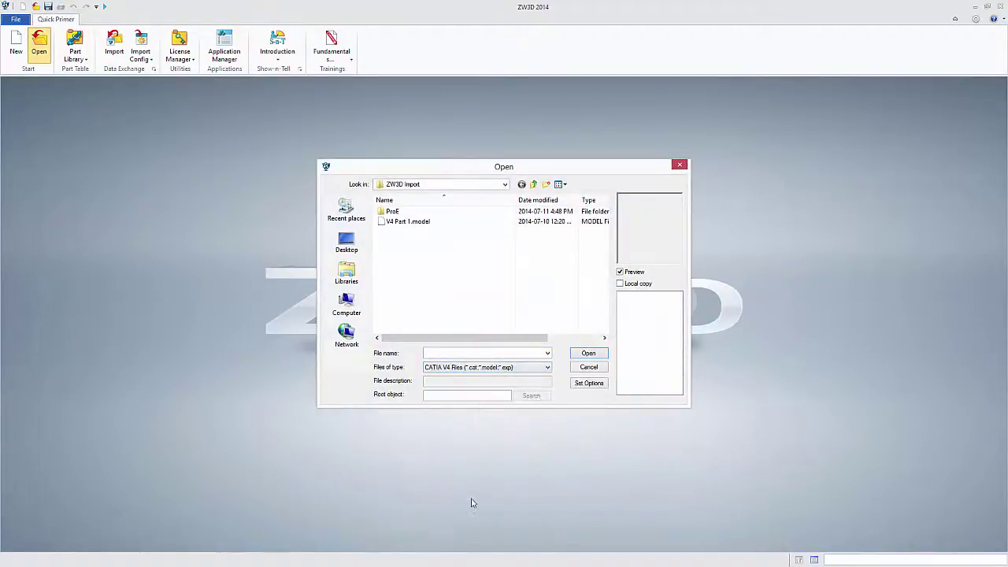
pyautogui.click(588, 383)
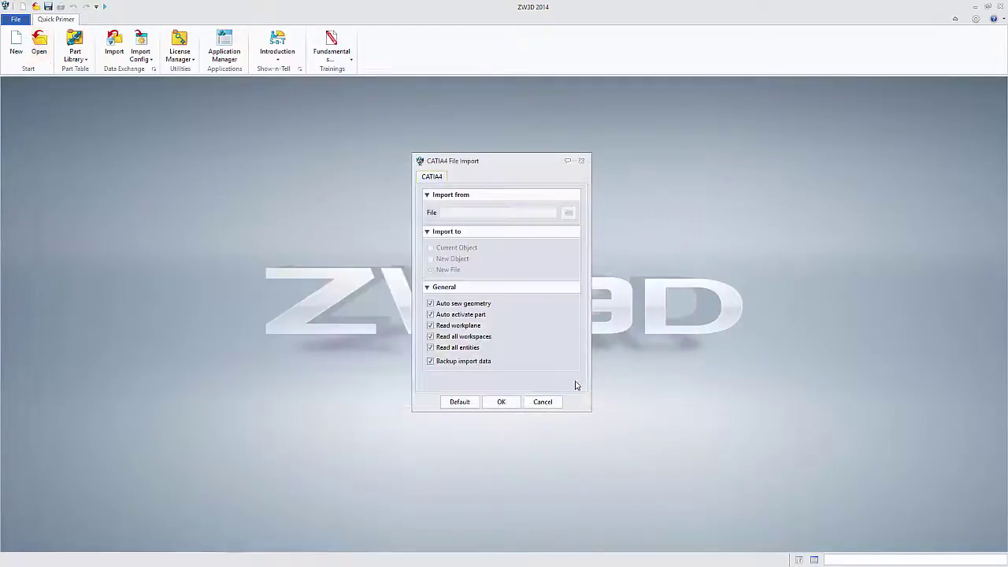
pyautogui.click(502, 401)
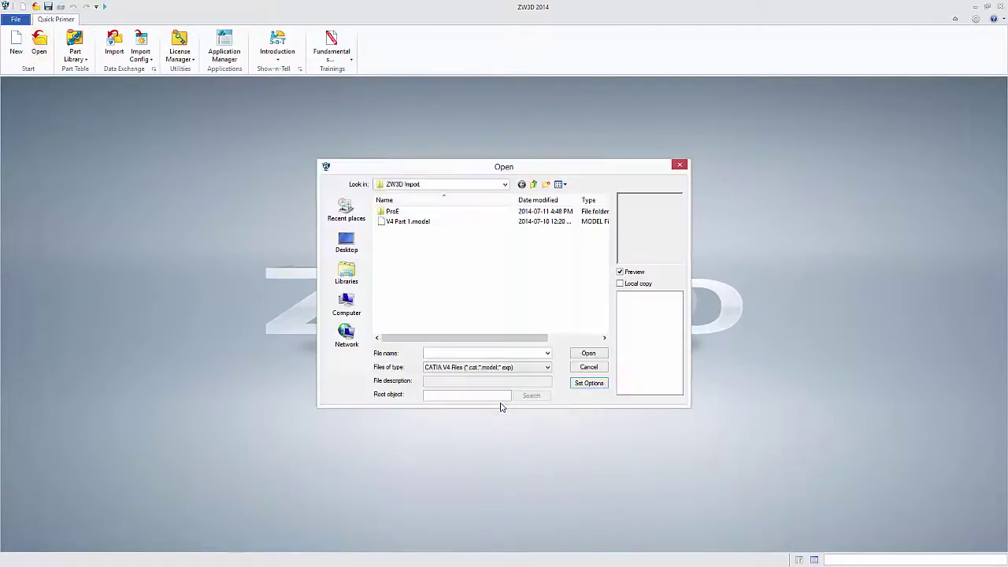
pyautogui.click(408, 222)
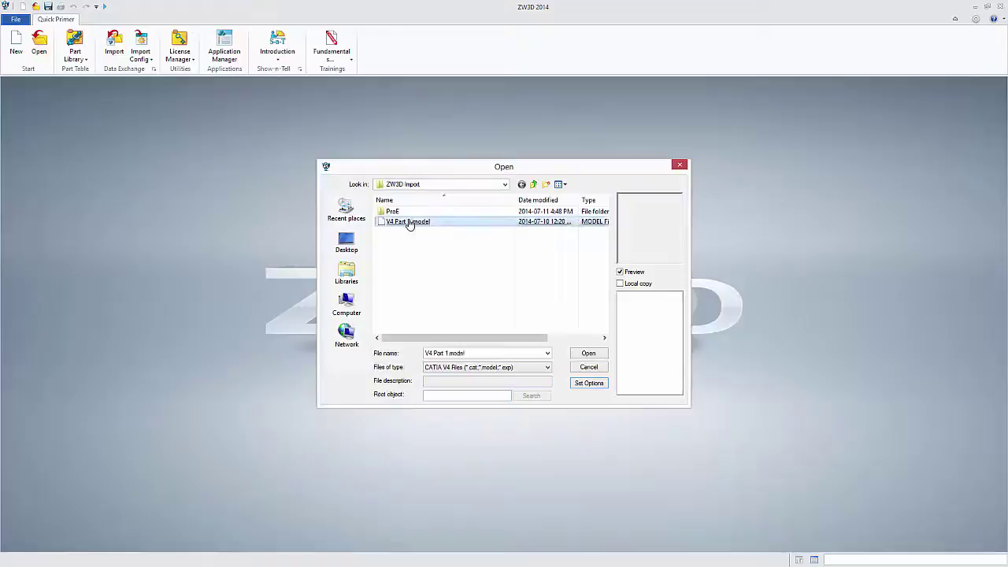
pyautogui.doubleClick(409, 223)
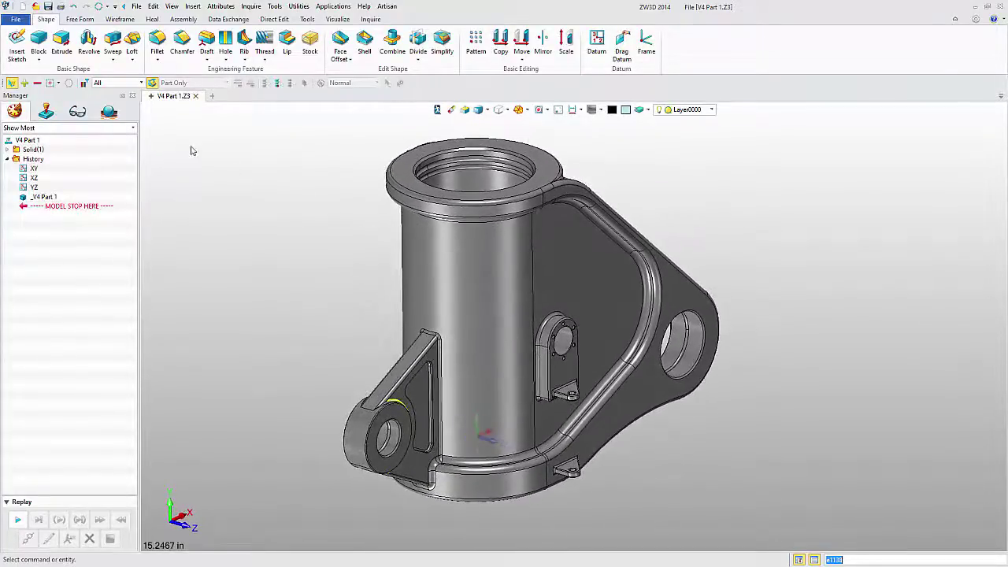
# Export the bracket as the Parasolid text file V4 Part 1.x_t
pyautogui.click(15, 20)
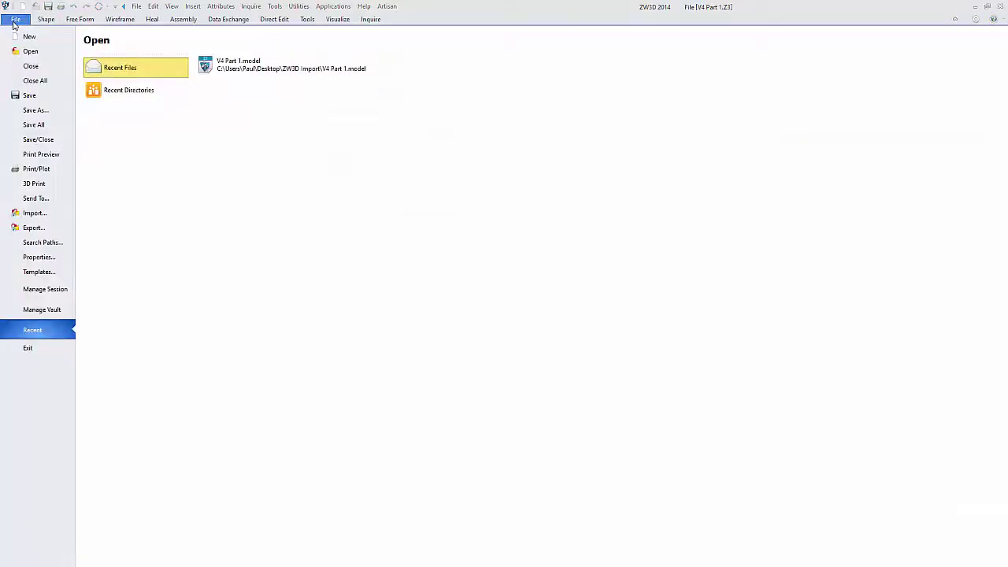
pyautogui.click(34, 110)
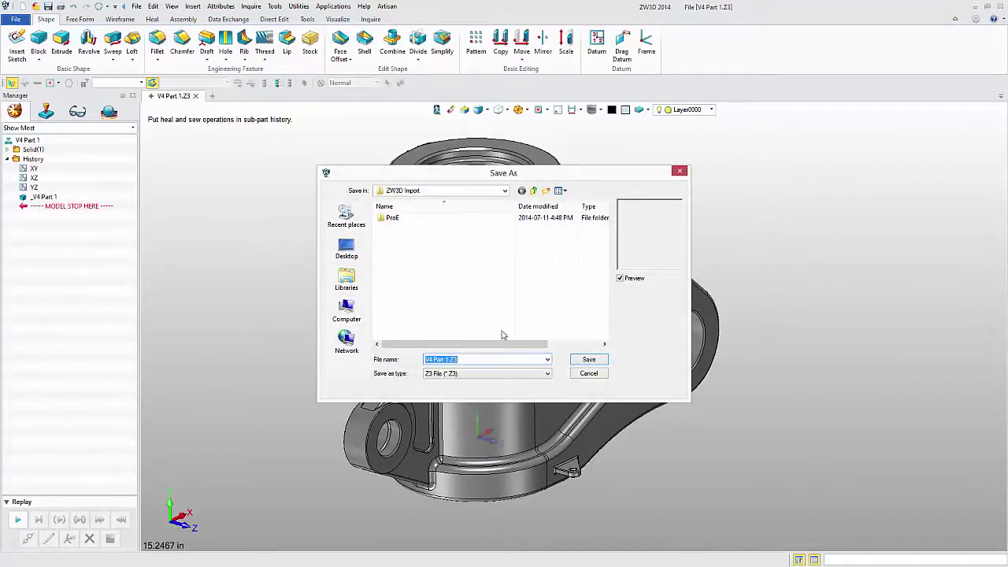
pyautogui.click(547, 373)
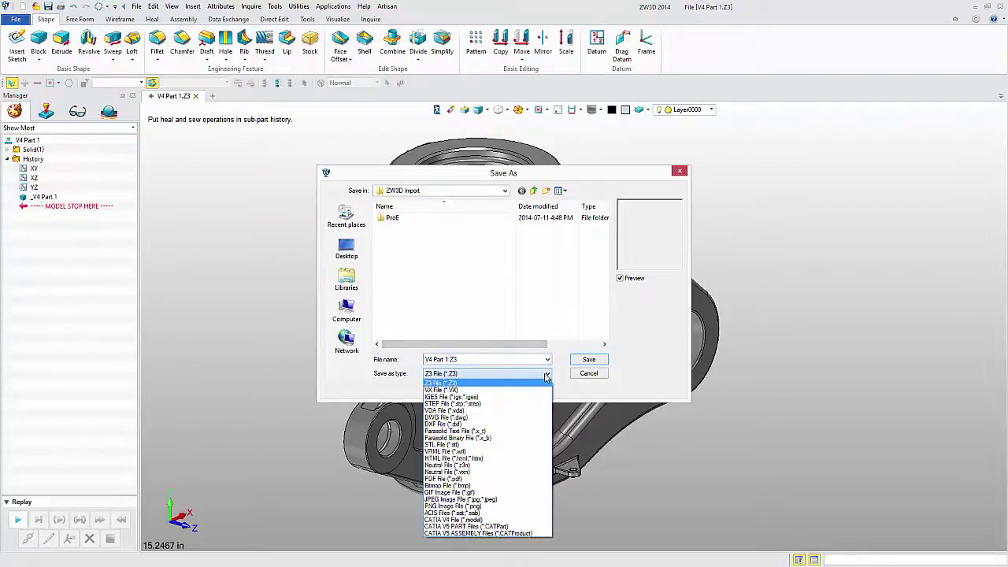
pyautogui.click(477, 431)
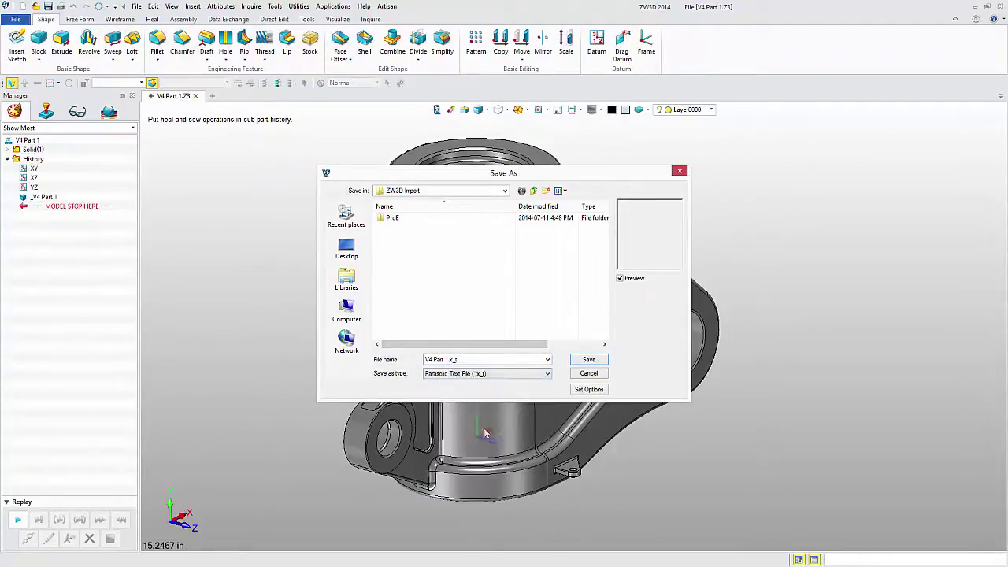
pyautogui.click(589, 360)
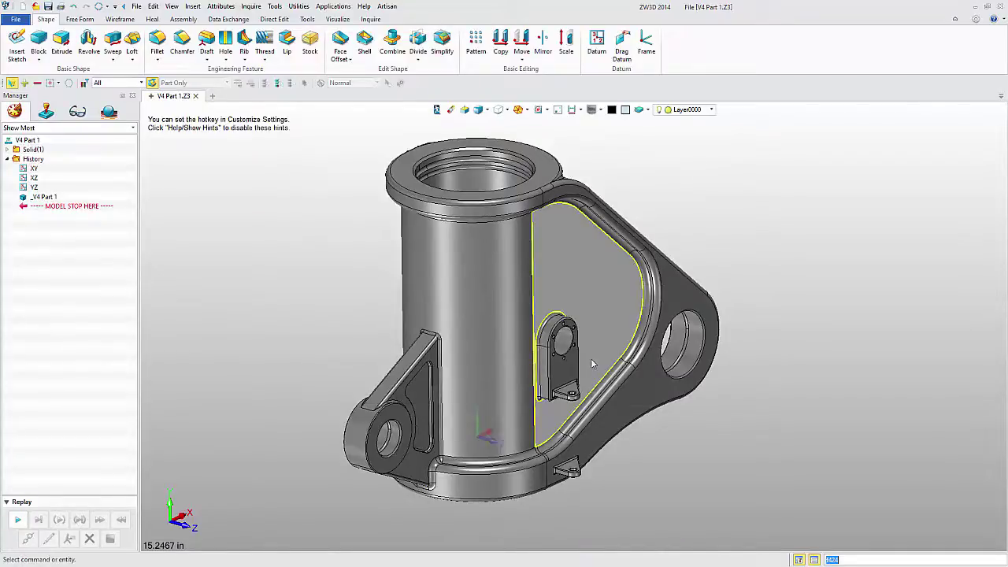
# Open V5 Part 2.CATPart in a new tab using the CATIA V5 Files filter
pyautogui.click(13, 19)
pyautogui.click(30, 52)
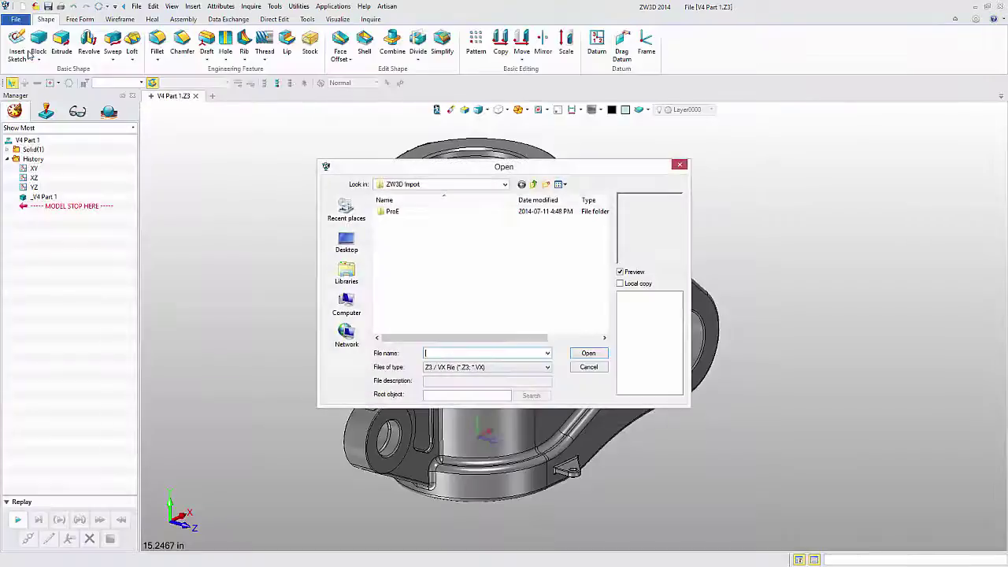
pyautogui.click(547, 367)
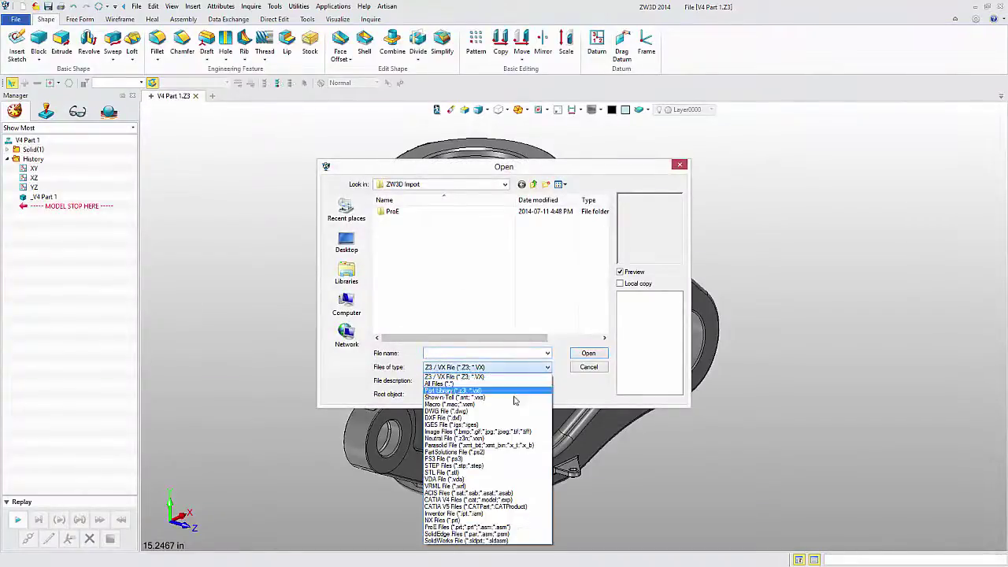
pyautogui.click(475, 507)
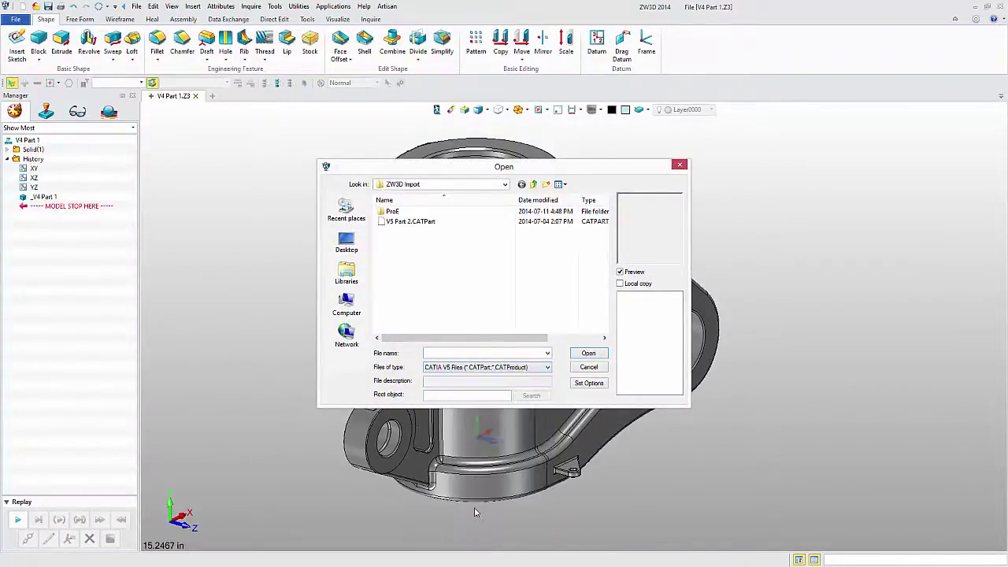
pyautogui.click(408, 224)
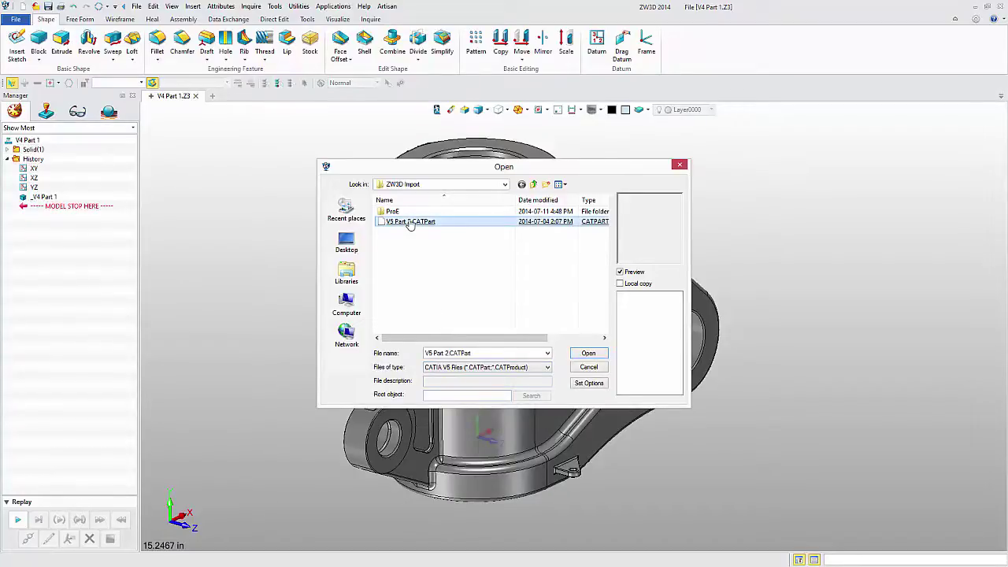
pyautogui.doubleClick(410, 223)
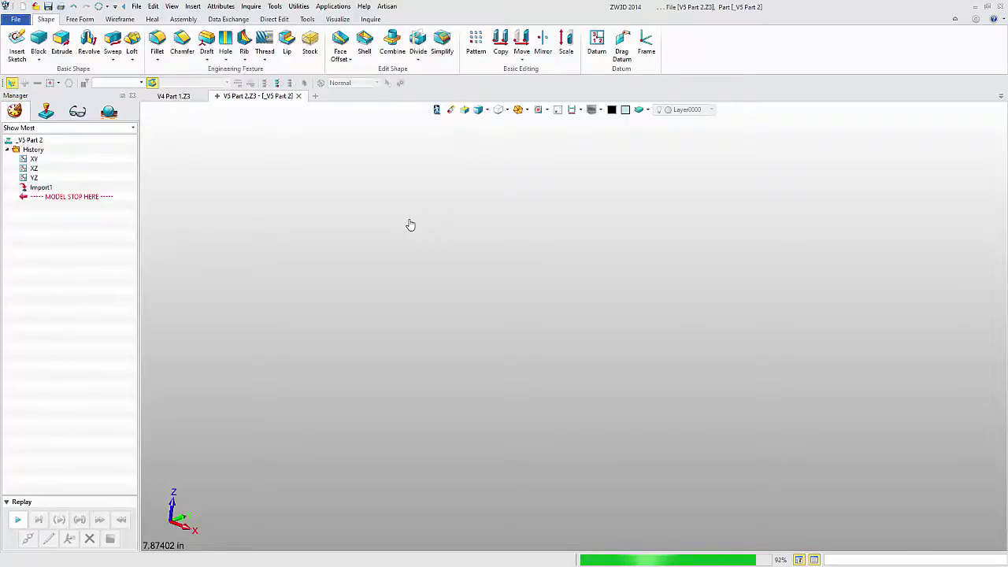
# Round the 40-edge chain around the opening with a 0.03 radius fillet, Fillet1
pyautogui.click(545, 320)
pyautogui.moveTo(546, 320); pyautogui.dragTo(893, 240, button='right')
pyautogui.scroll(10, 893, 240)
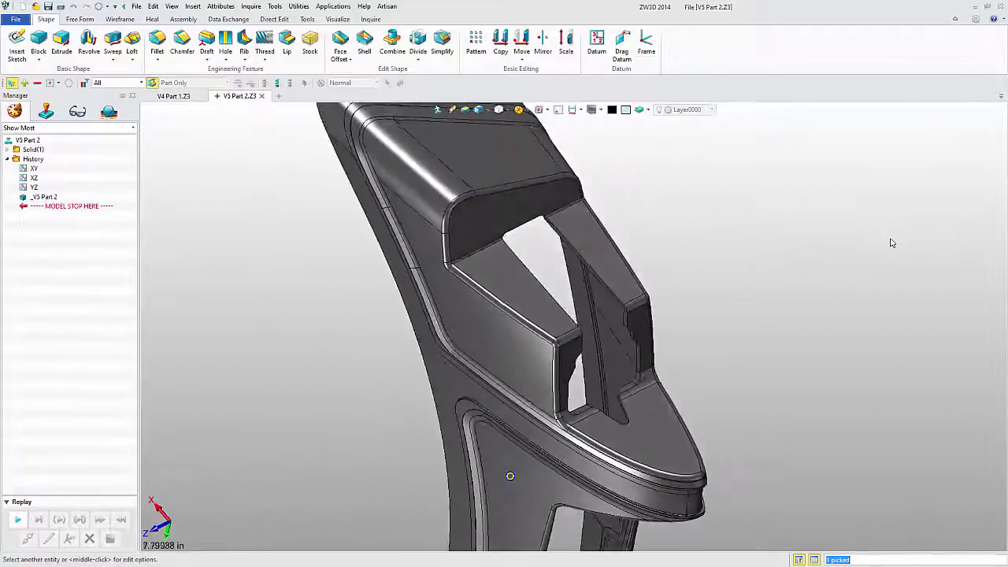
pyautogui.scroll(8, 892, 241)
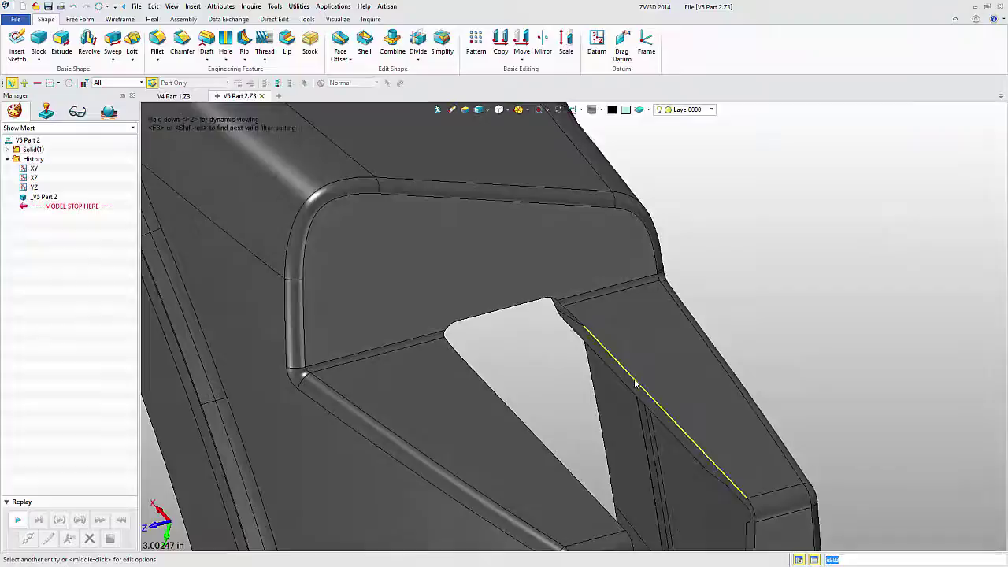
pyautogui.click(635, 384)
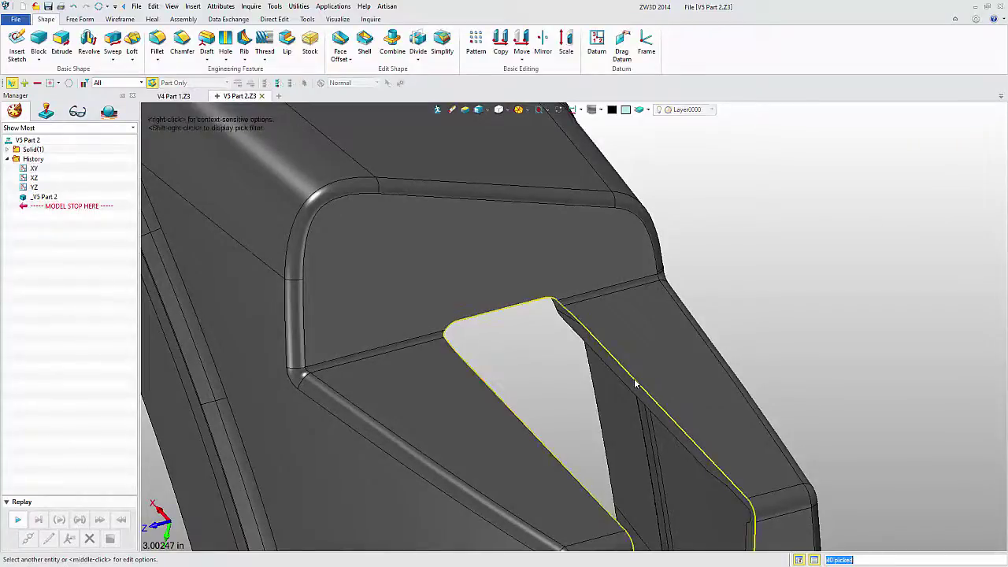
pyautogui.click(157, 44)
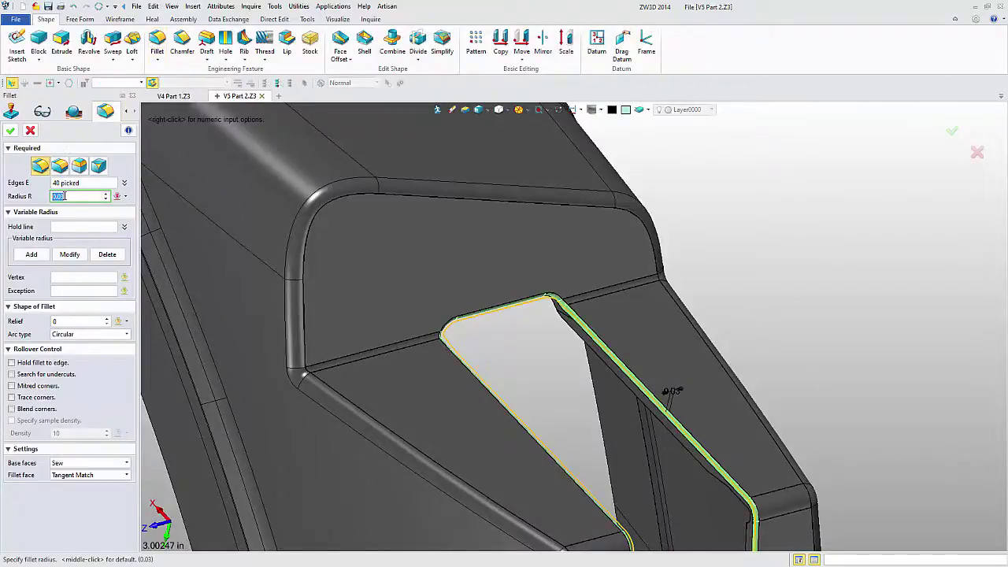
pyautogui.click(12, 132)
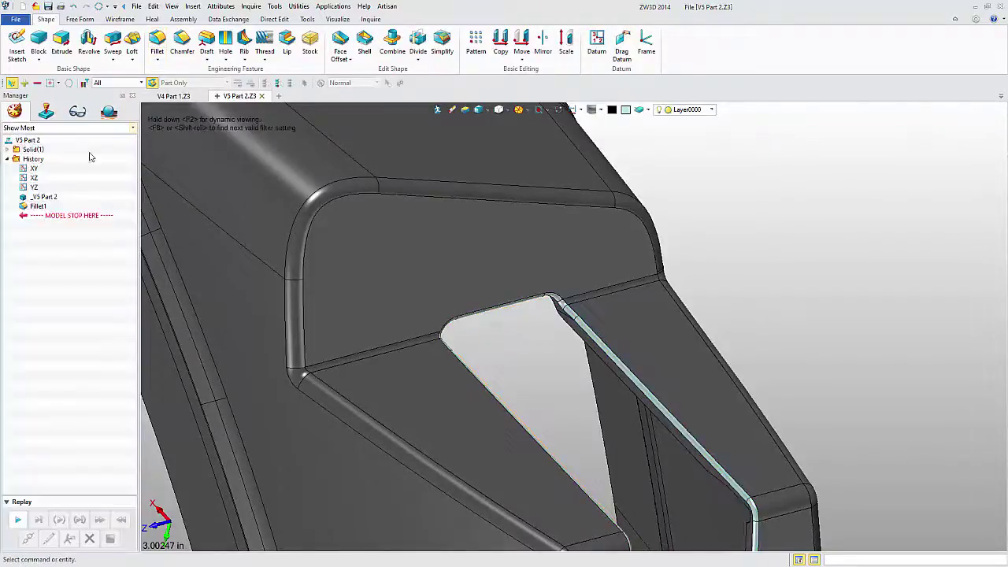
pyautogui.moveTo(810, 218); pyautogui.dragTo(864, 230, button='middle')
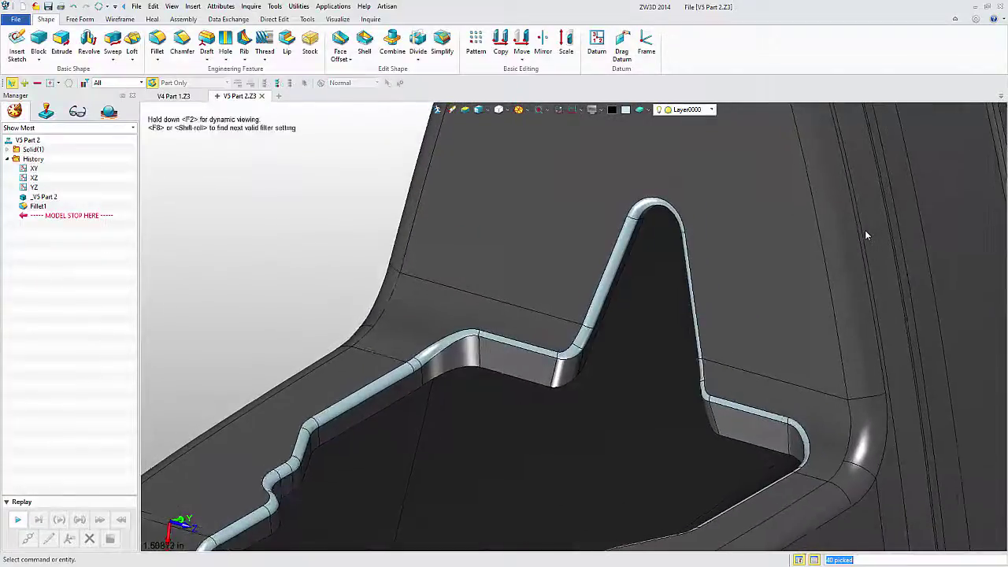
# Export the filleted part as the CATIA V4 file V5 Part 2.model
pyautogui.click(16, 19)
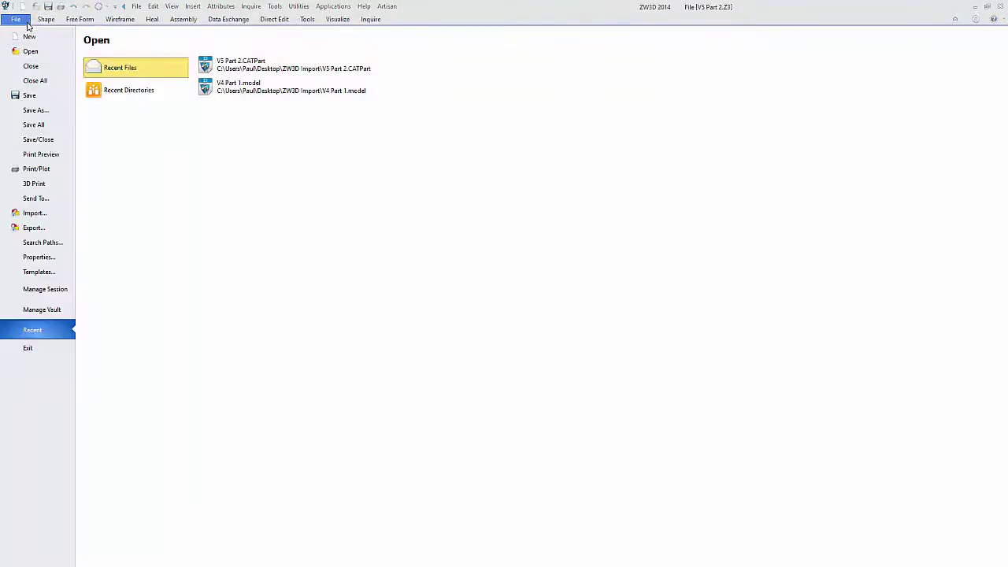
pyautogui.click(36, 111)
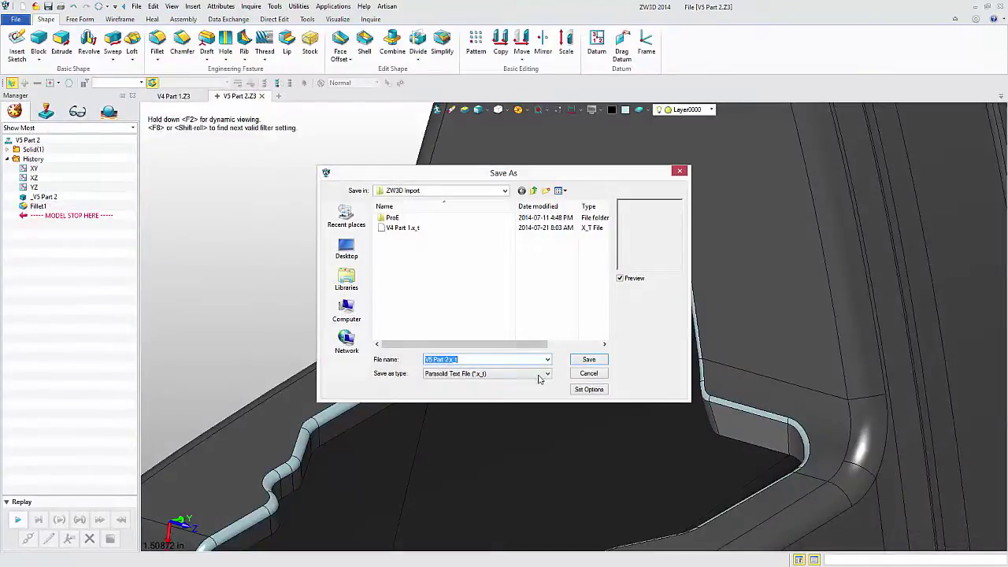
pyautogui.click(547, 374)
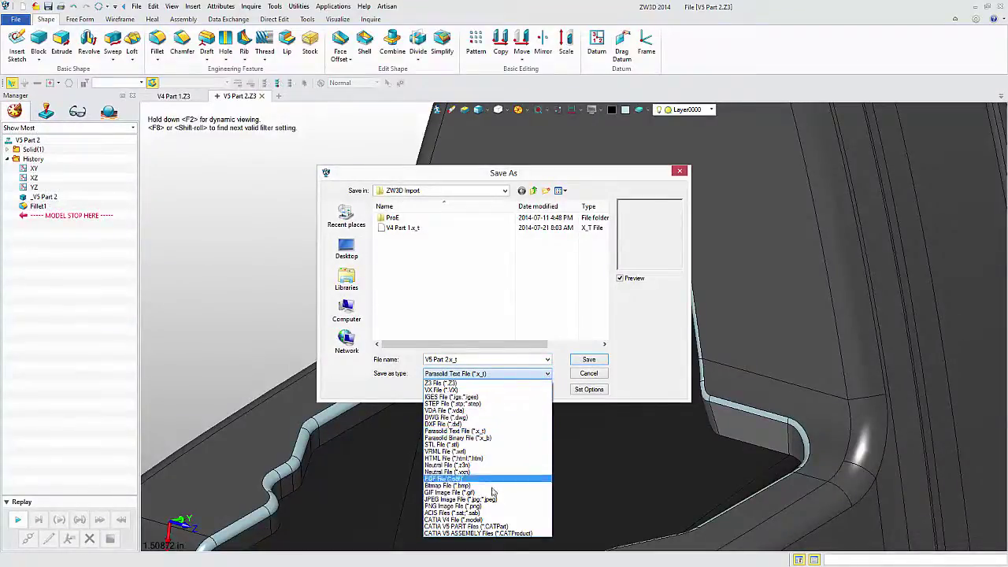
pyautogui.click(464, 521)
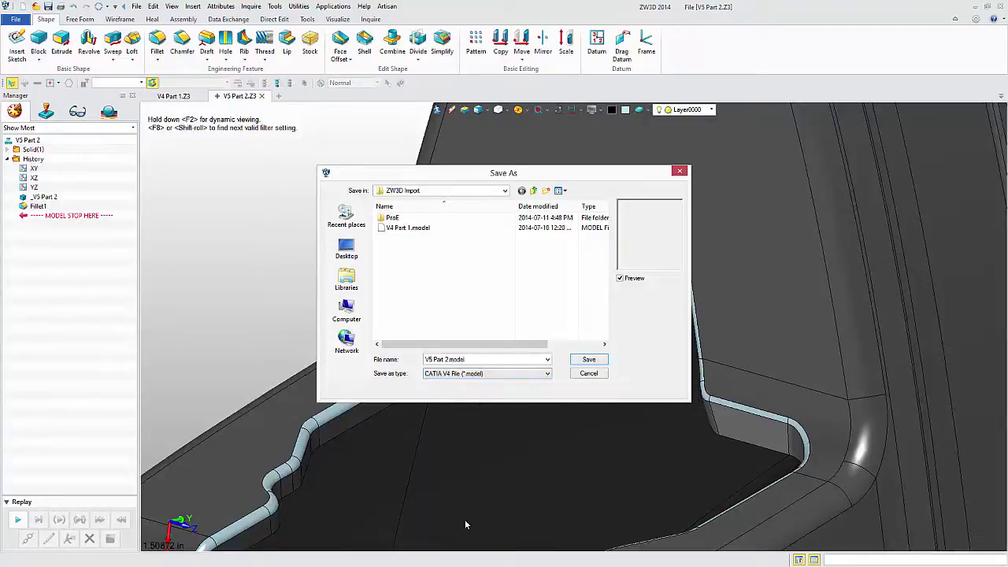
pyautogui.click(589, 360)
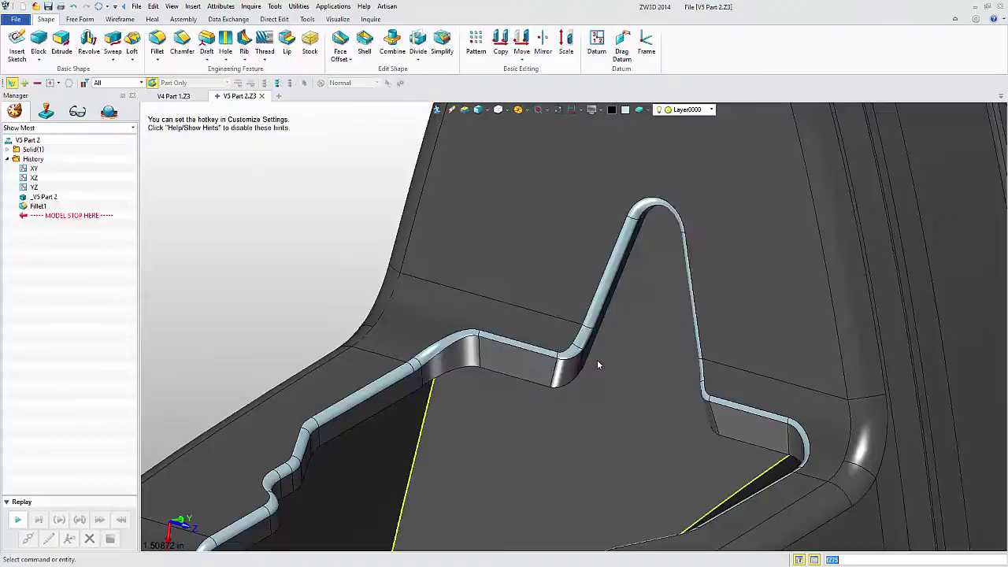
# Open Watch Face.SLDPRT using the SolidWorks File filter
pyautogui.click(18, 18)
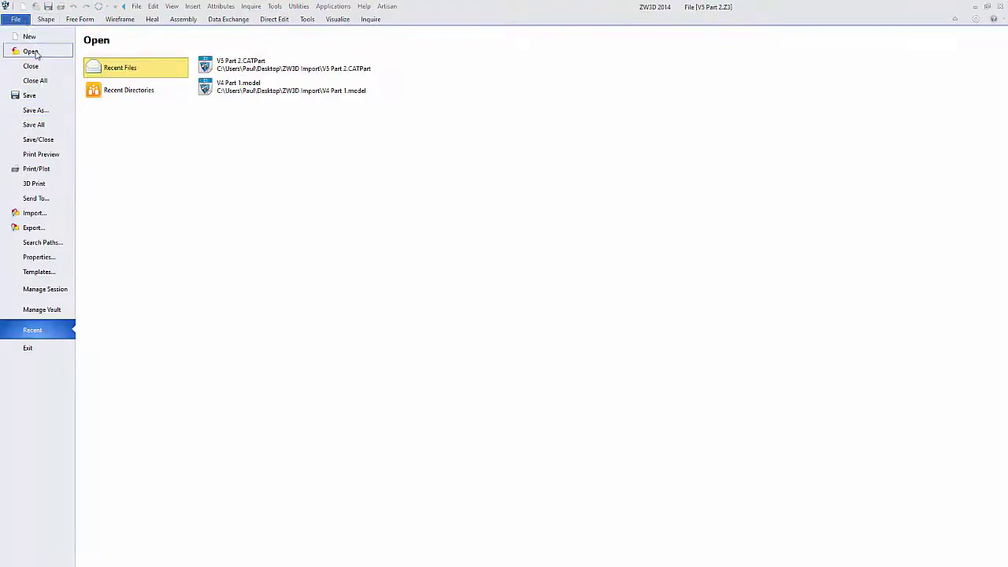
pyautogui.click(32, 52)
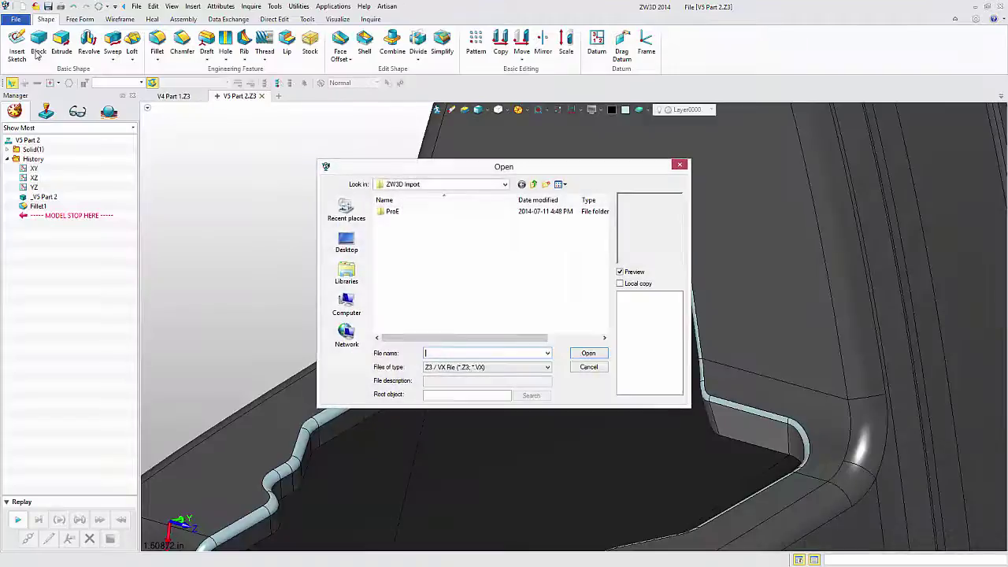
pyautogui.click(540, 367)
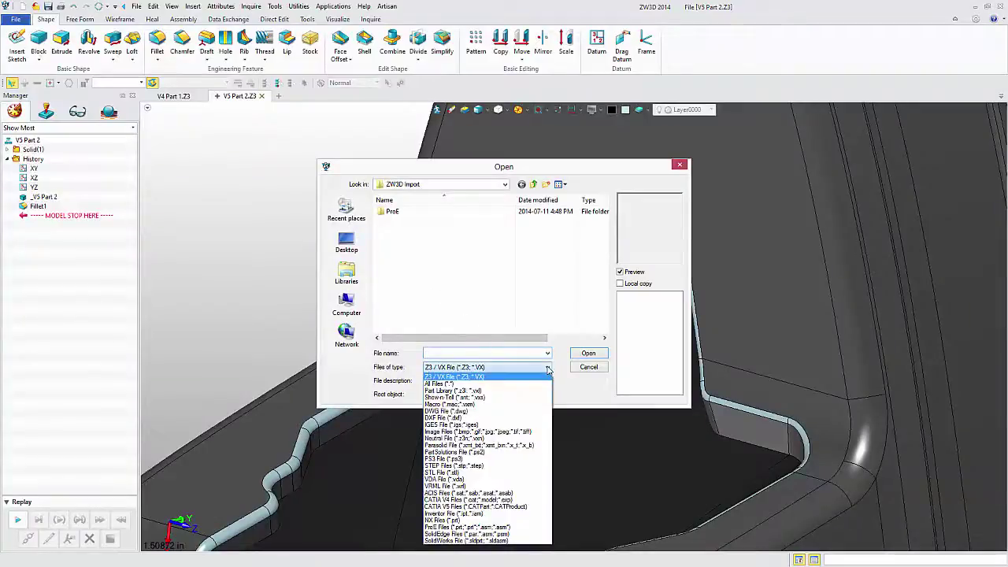
pyautogui.click(474, 541)
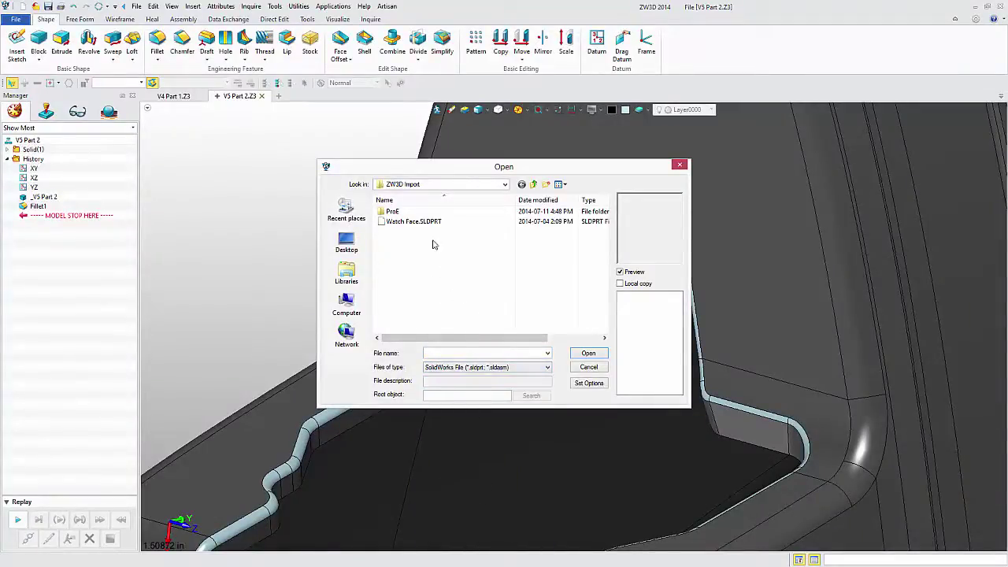
pyautogui.click(417, 222)
pyautogui.doubleClick(418, 225)
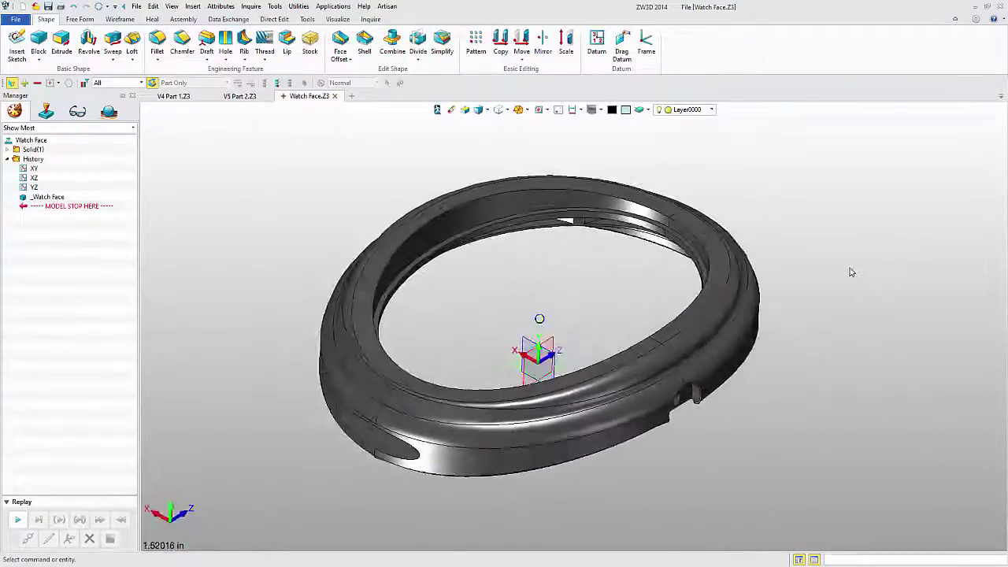
# Select the middle band face of the imported watch bezel
pyautogui.click(571, 414)
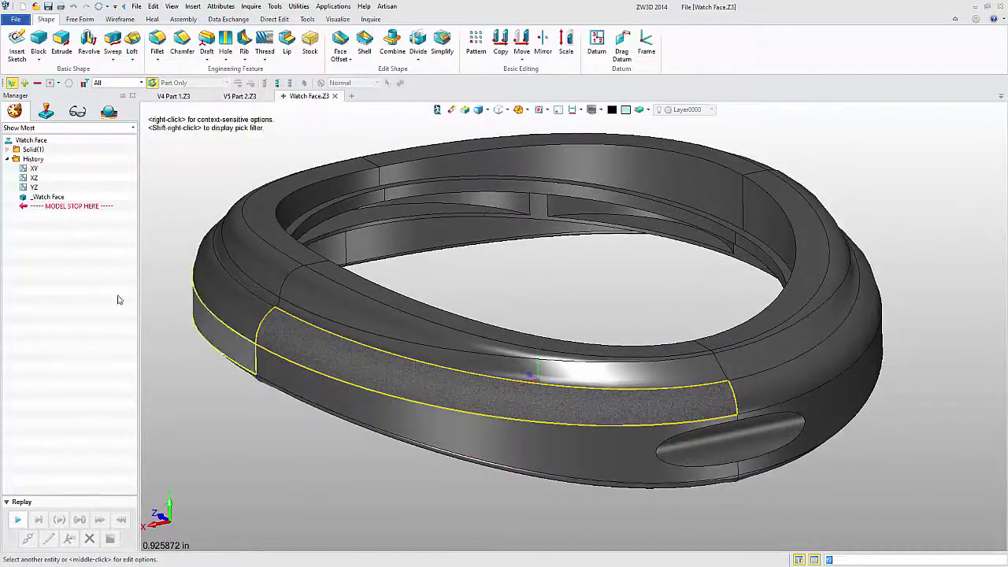
# Export the watch face as the ACIS file Watch Face.sat
pyautogui.click(15, 19)
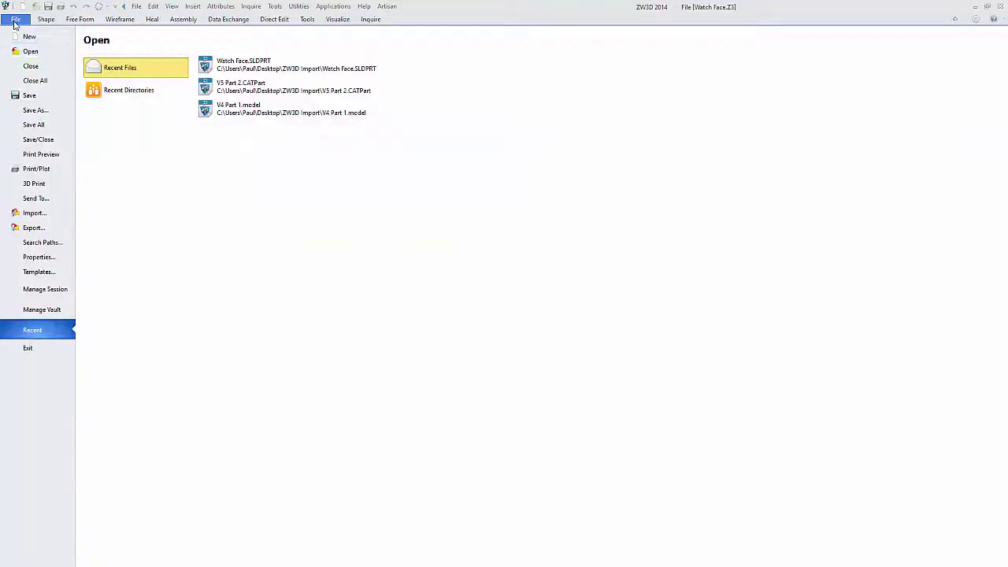
pyautogui.click(35, 110)
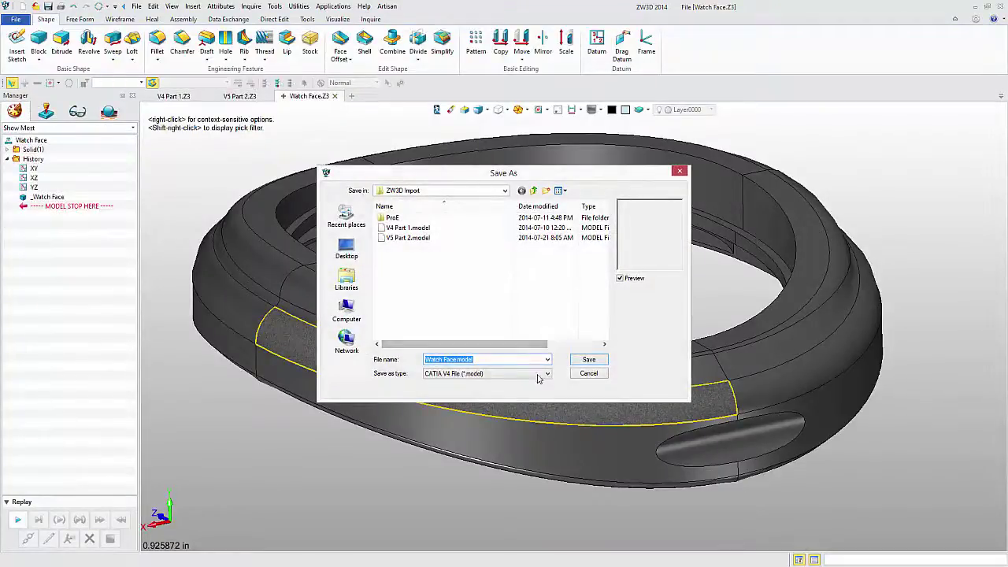
pyautogui.click(543, 376)
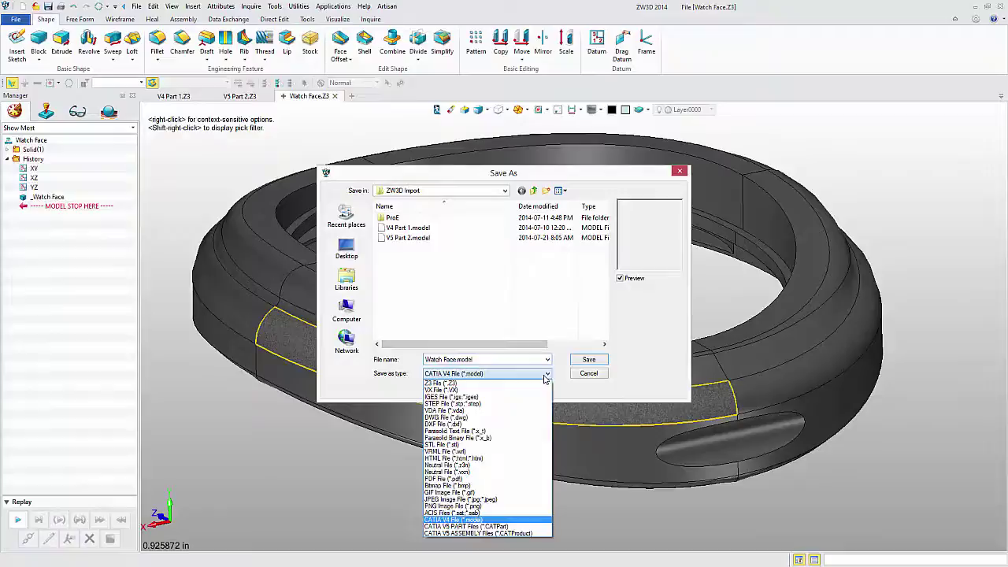
pyautogui.click(467, 512)
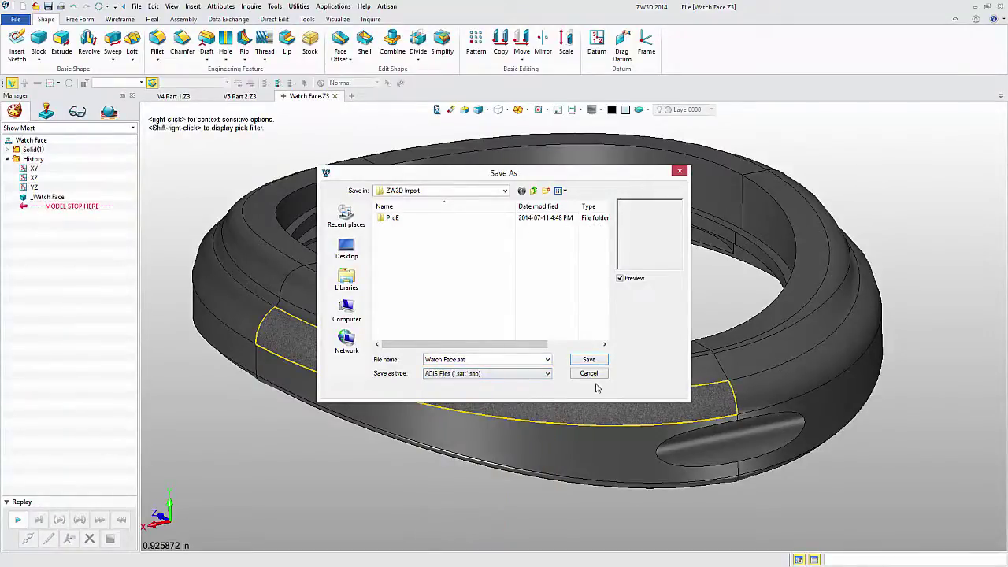
pyautogui.click(589, 360)
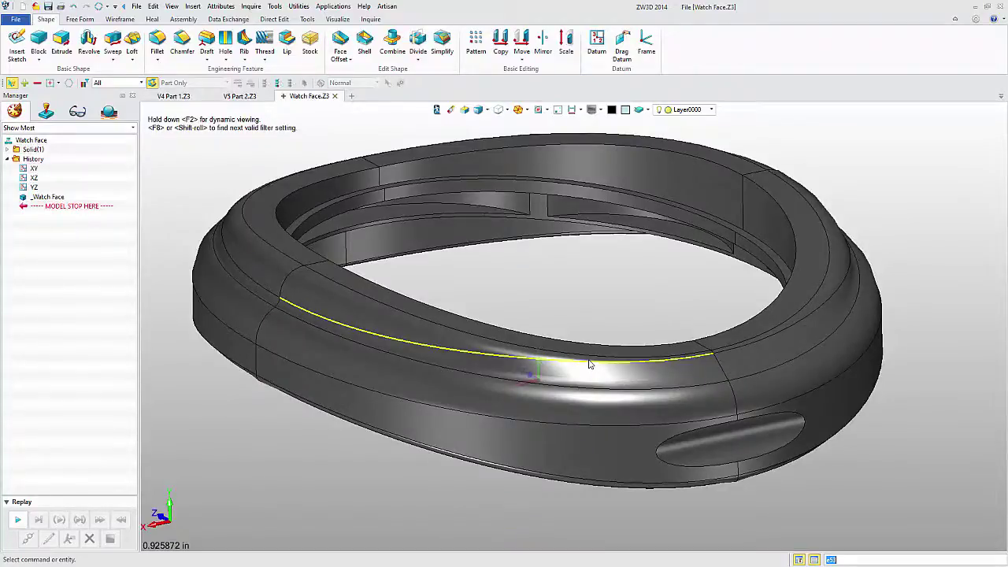
# Open the Pro/E assembly 1-Articulated Arm.asm.3 from the ProE folder using the ProE Files filter
pyautogui.click(18, 20)
pyautogui.click(30, 51)
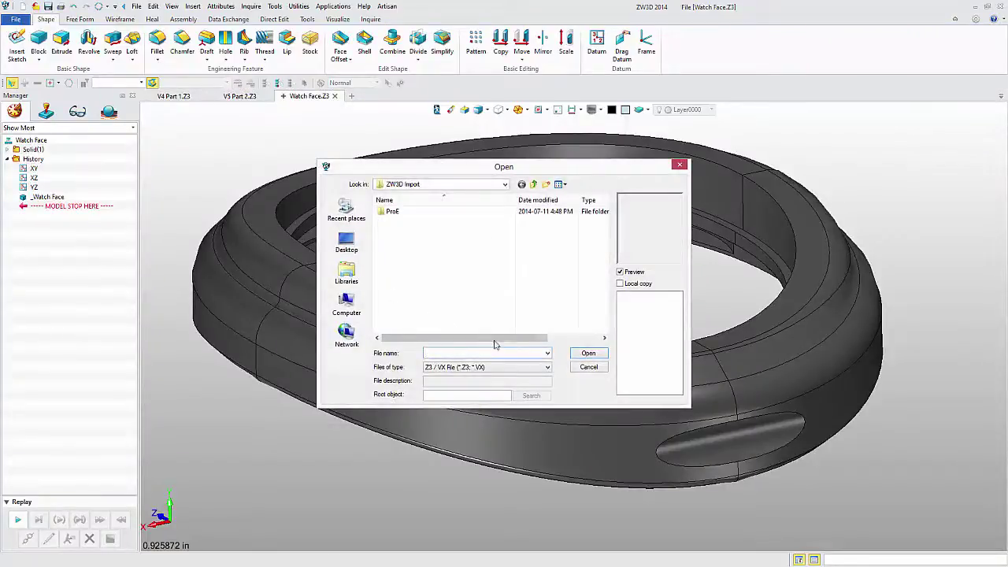
pyautogui.click(548, 367)
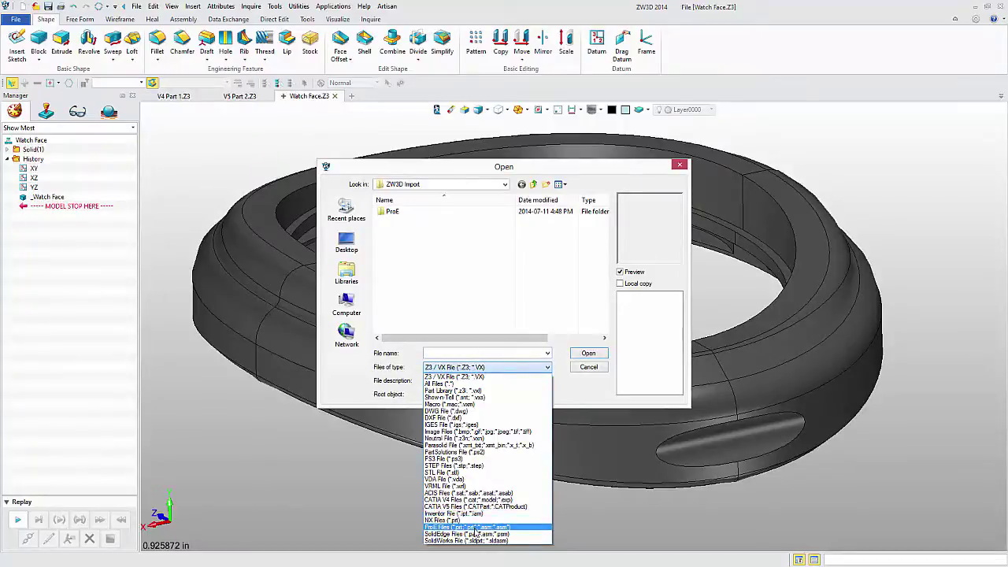
pyautogui.click(475, 527)
pyautogui.click(388, 213)
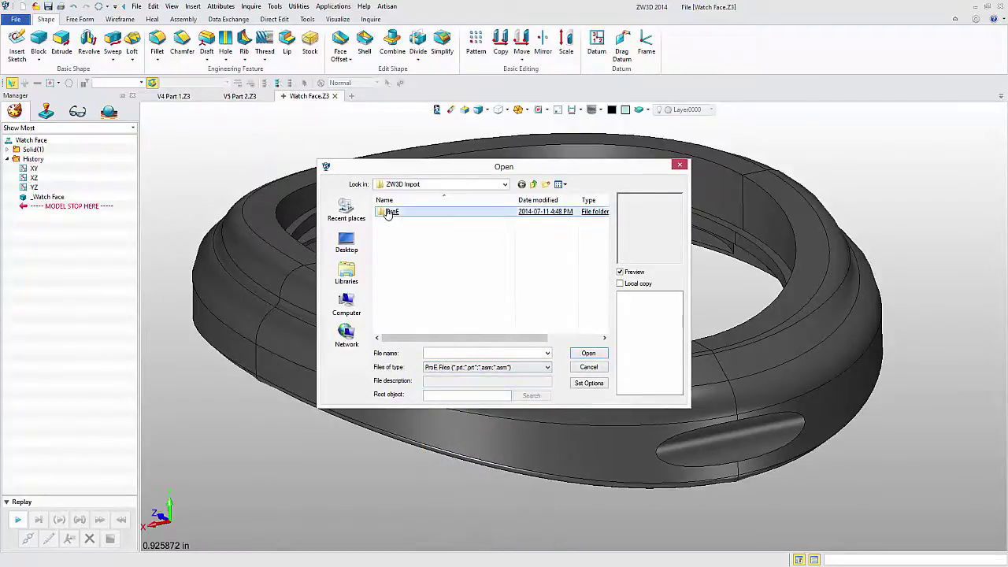
pyautogui.doubleClick(388, 214)
pyautogui.click(388, 214)
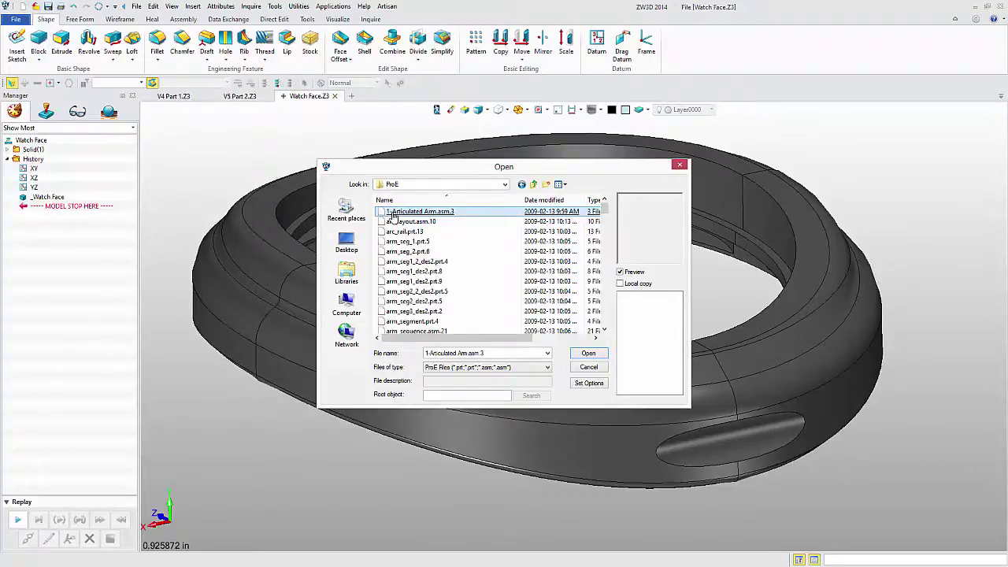
pyautogui.doubleClick(392, 213)
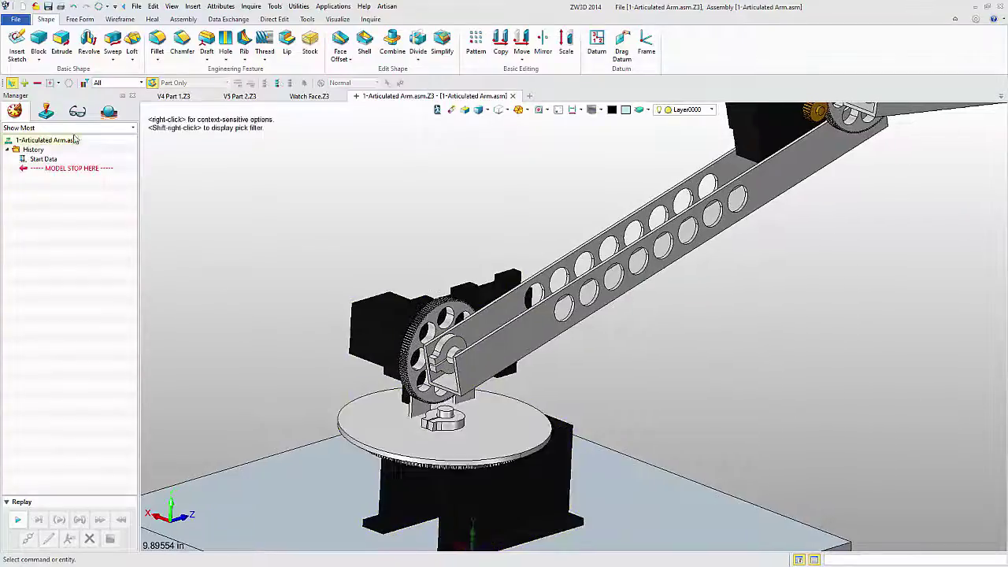
# Browse the arm's assembly tree, expanding smaller_servo_one.asm.3, and orbit out to view the whole arm
pyautogui.click(47, 112)
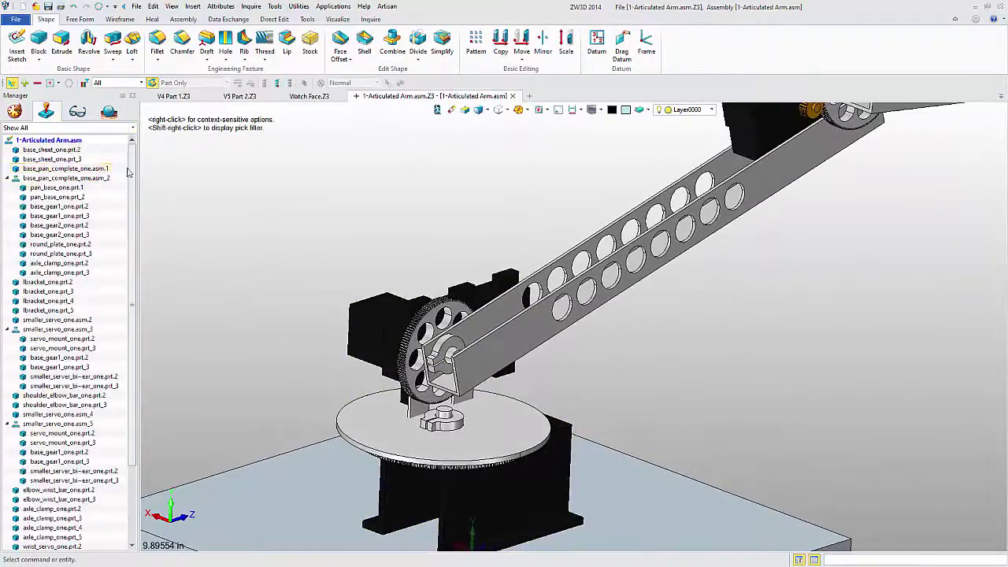
pyautogui.scroll(-3, 134, 227)
pyautogui.scroll(-1, 134, 228)
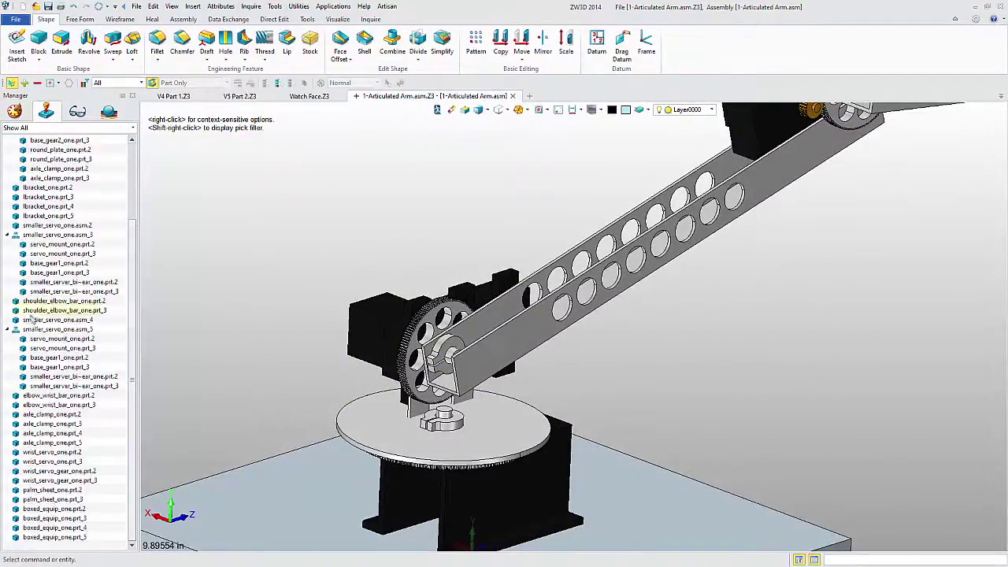
pyautogui.click(7, 329)
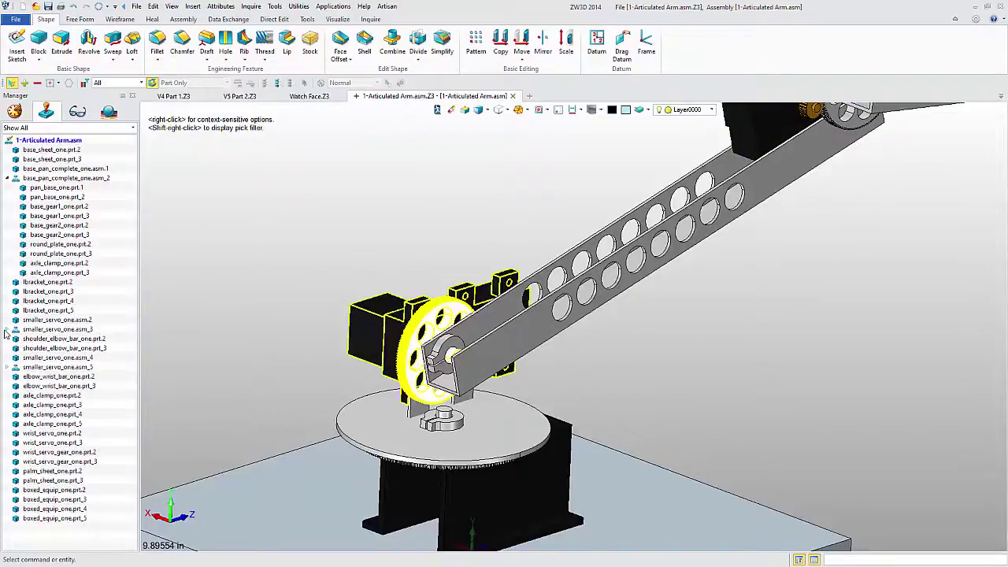
pyautogui.click(7, 329)
pyautogui.moveTo(225, 233); pyautogui.dragTo(289, 222, button='middle')
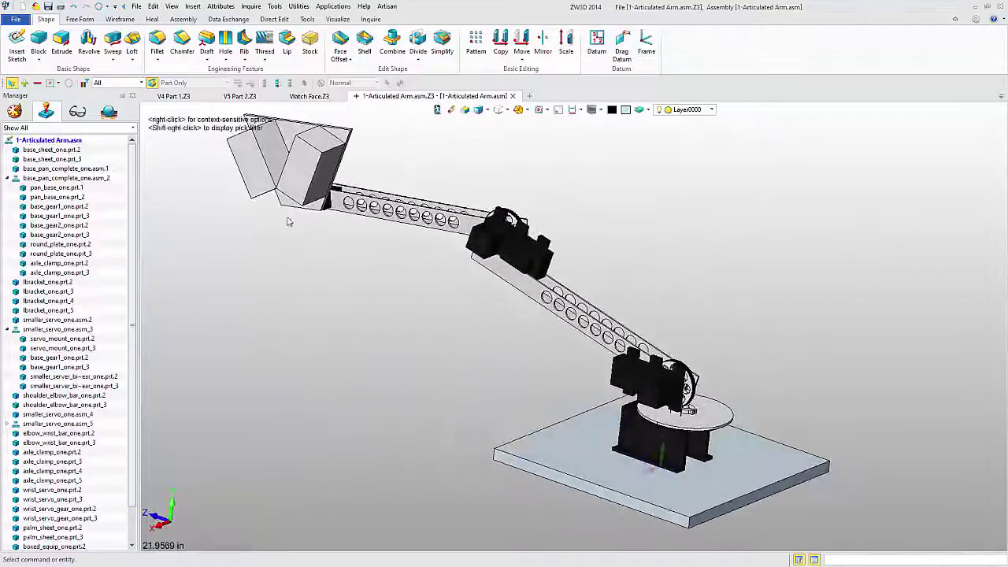
# Save the arm assembly as '1-Articulated Arm.CATProduct' in CATIA V5 assembly format
pyautogui.click(18, 19)
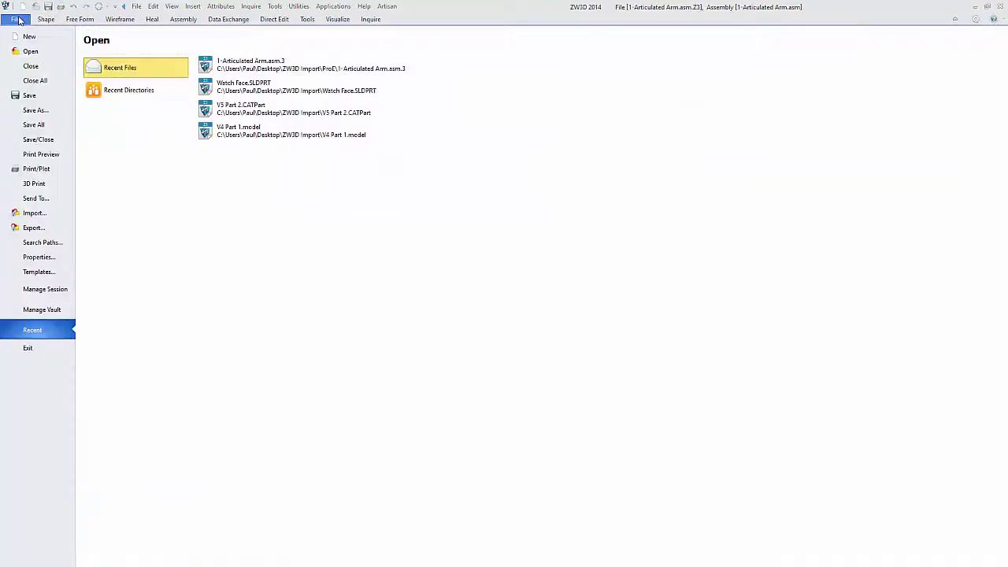
pyautogui.click(34, 110)
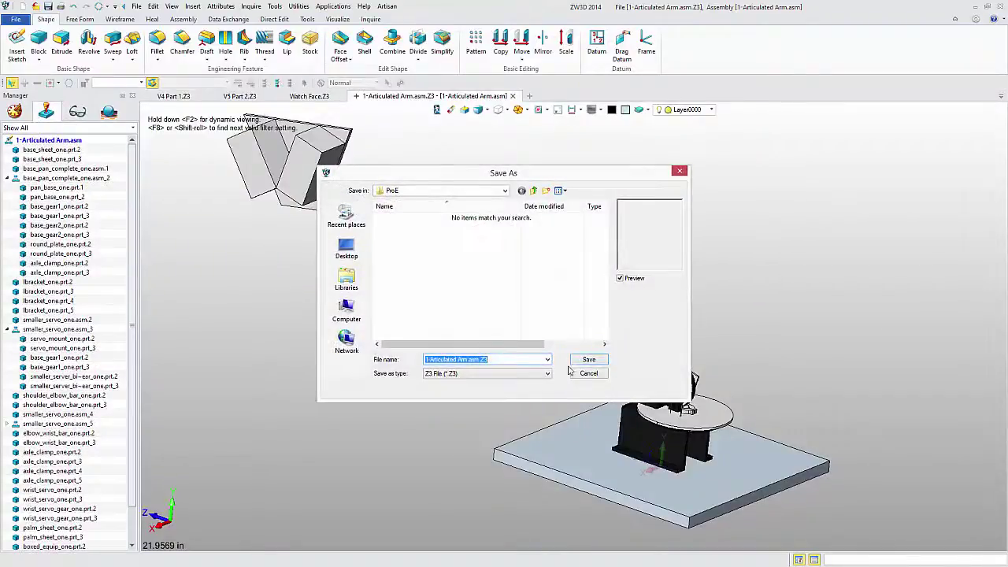
pyautogui.click(547, 375)
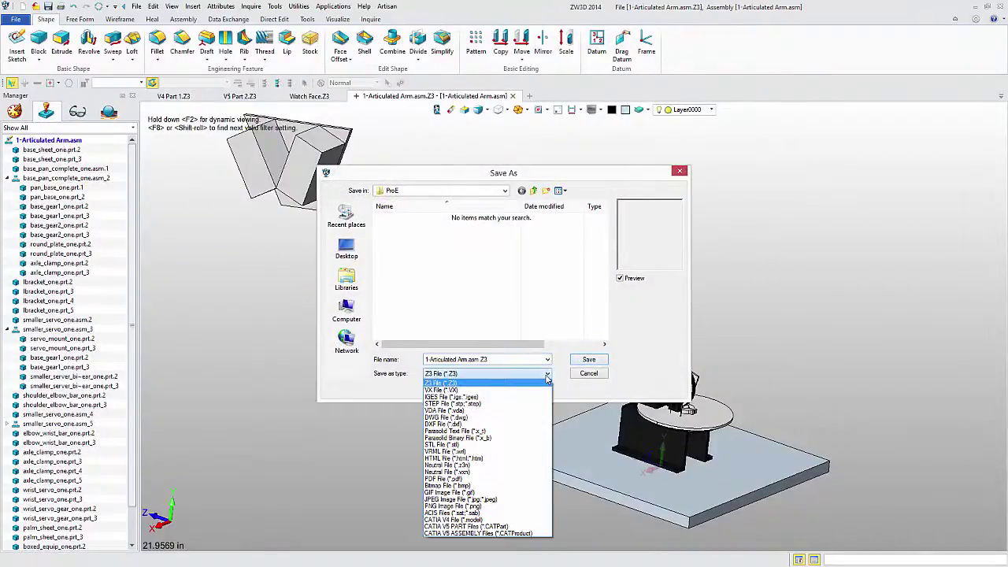
pyautogui.click(464, 534)
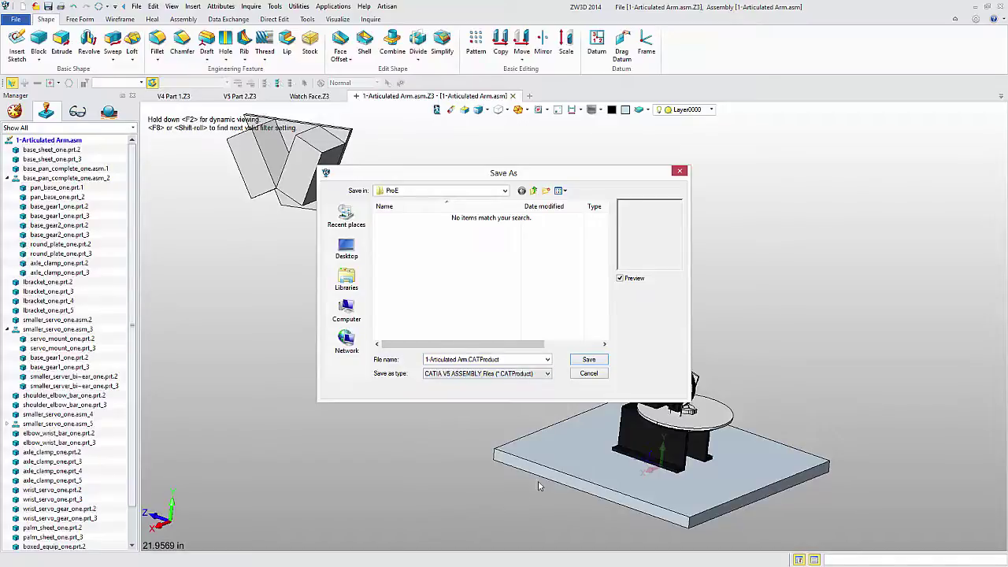
pyautogui.click(589, 360)
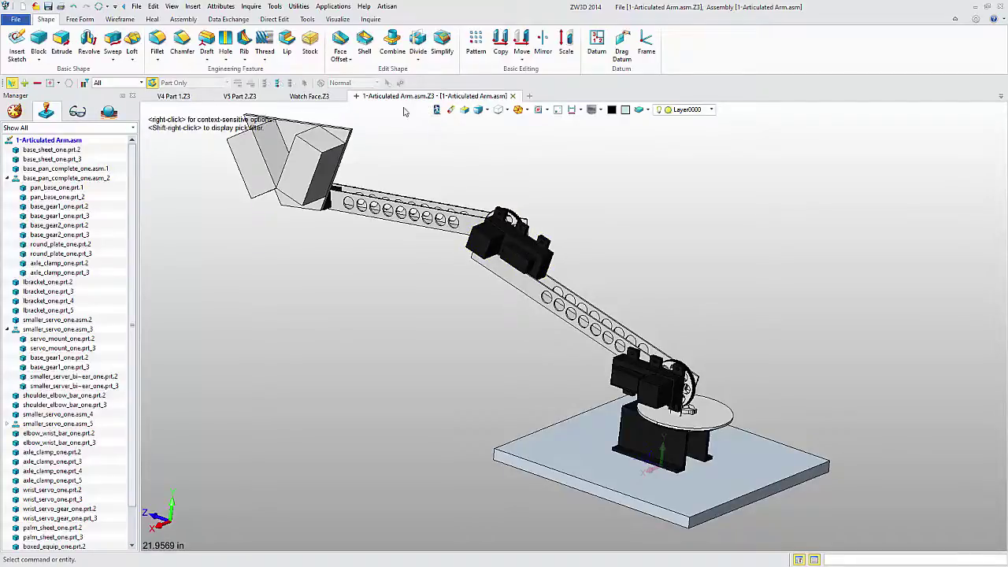
# Cycle through the Watch Face, V5 Part 2, V4 Part 1 and arm assembly documents, ending on V4 Part 1
pyautogui.click(308, 96)
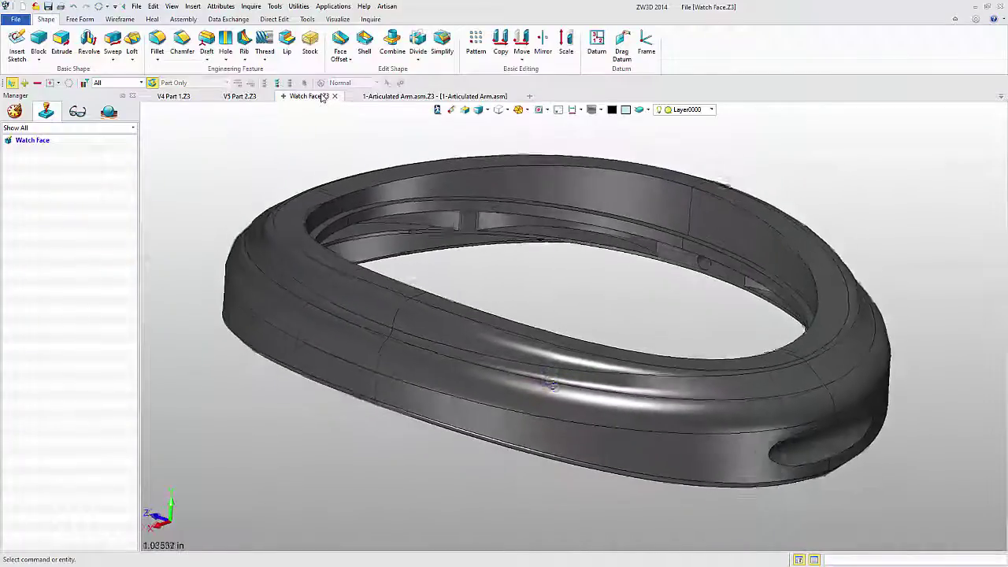
pyautogui.click(251, 96)
pyautogui.click(183, 96)
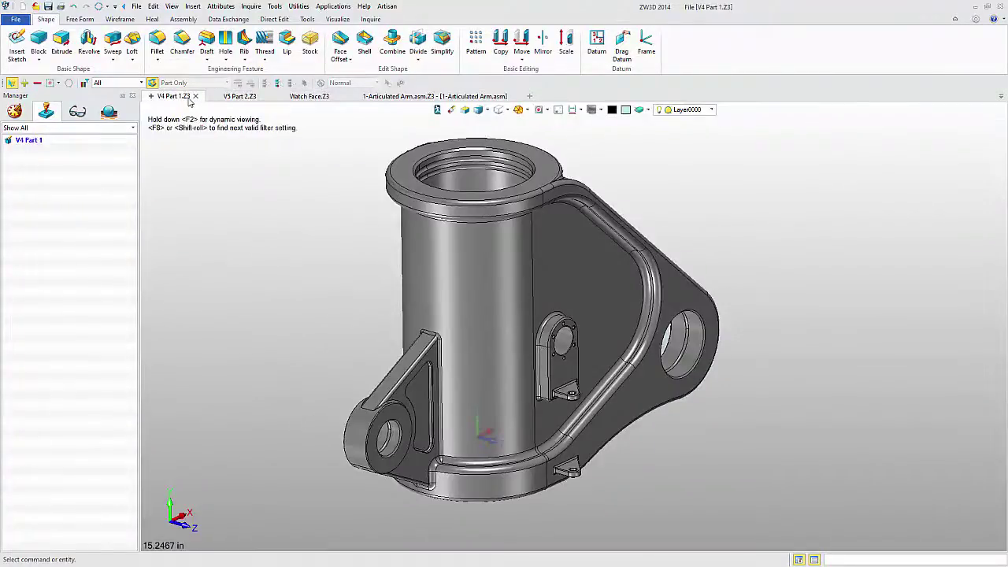
pyautogui.click(433, 96)
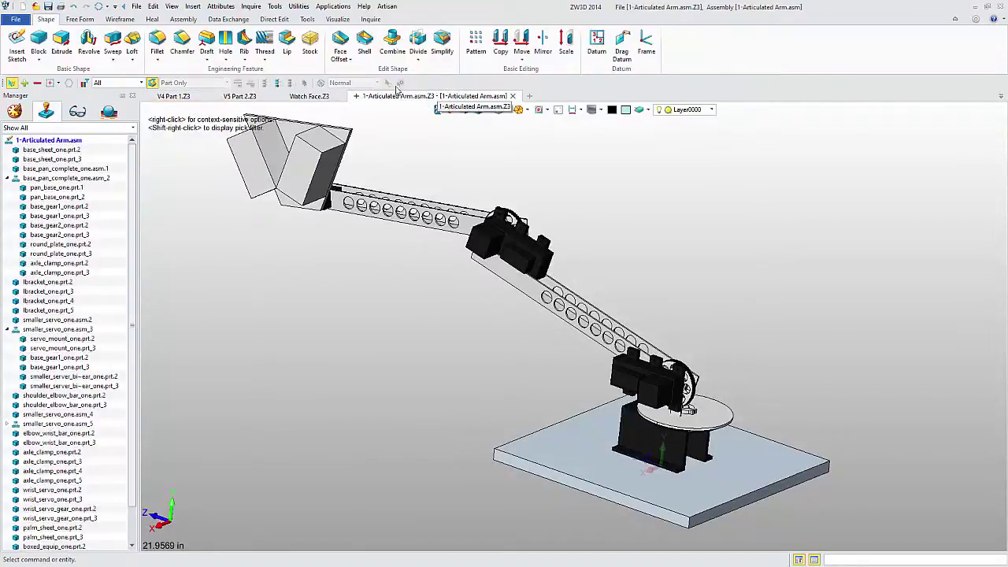
pyautogui.click(311, 96)
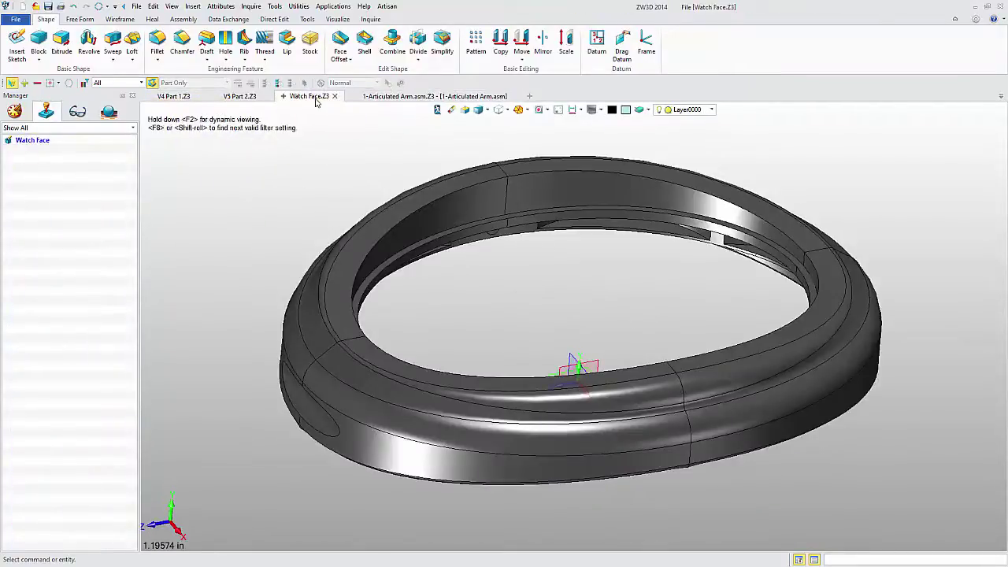
pyautogui.click(241, 96)
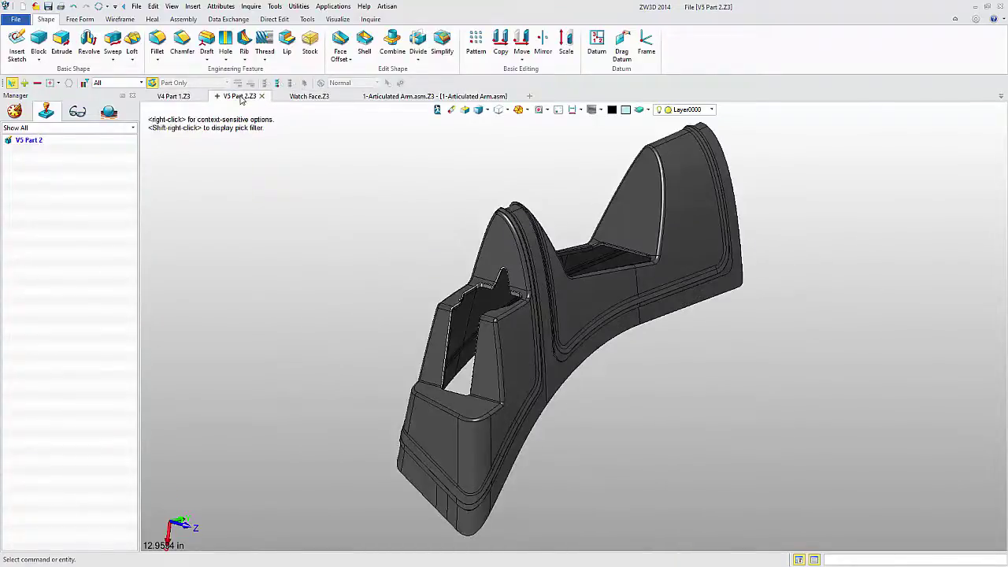
pyautogui.click(175, 96)
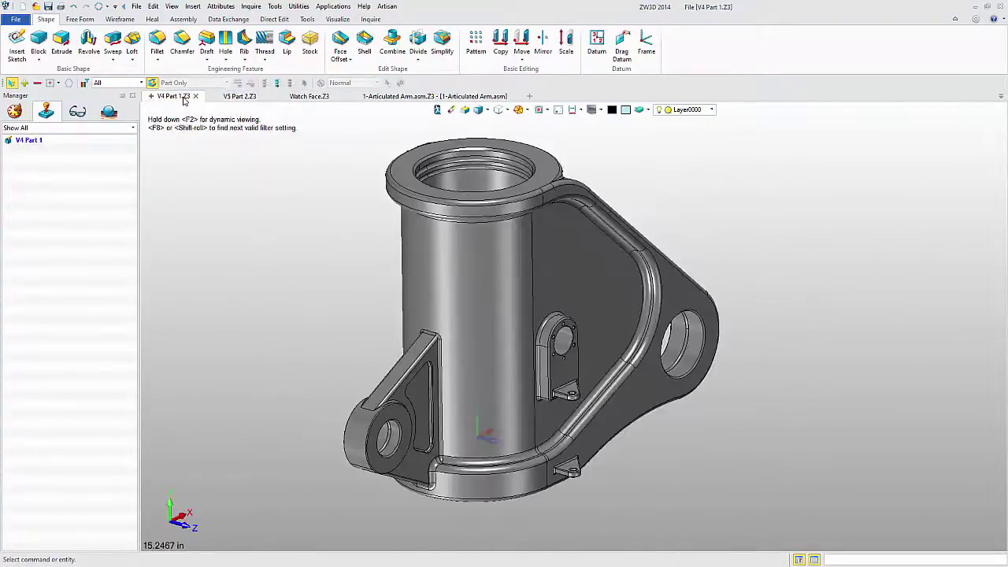